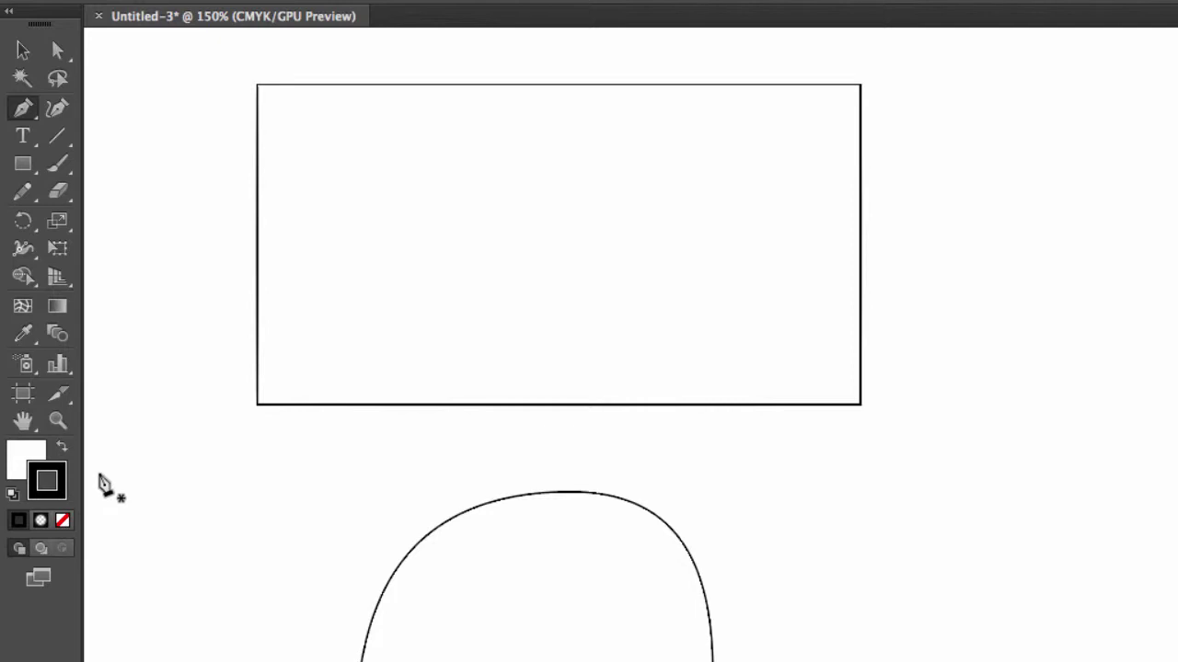
Select the whole rectangle with the Direct Selection tool, make its fill active, and float the Swatches panel beside it
{"action": "key", "text": "a"}
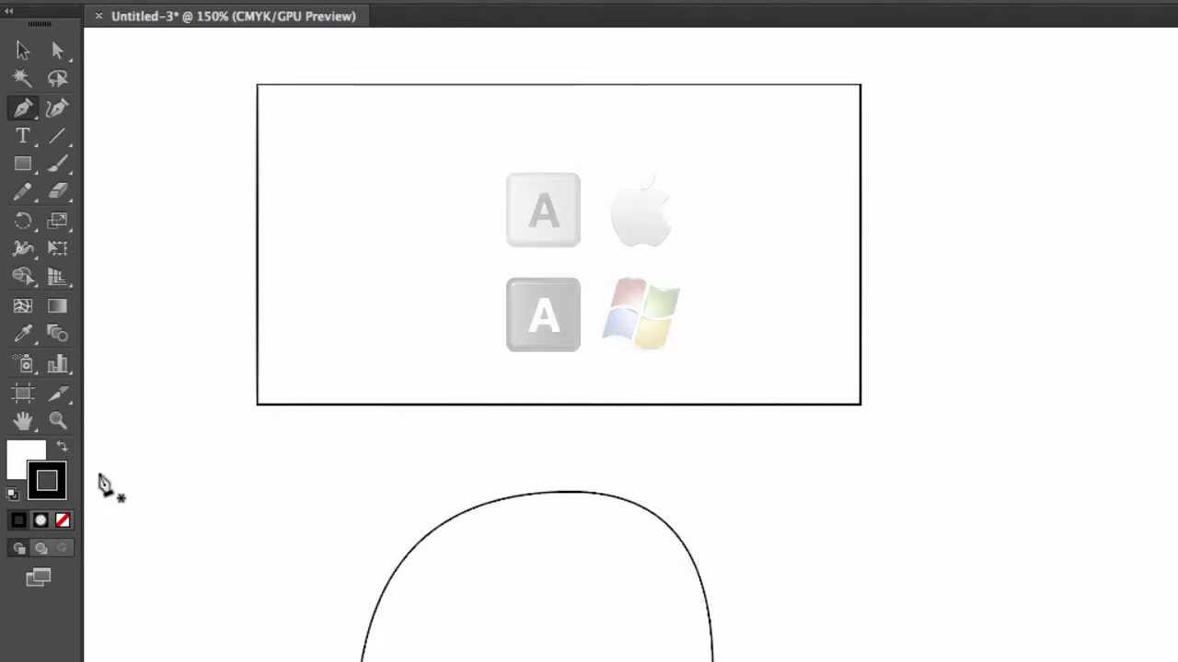
{"action": "left_click_drag", "start_coordinate": [222, 61], "coordinate": [893, 435]}
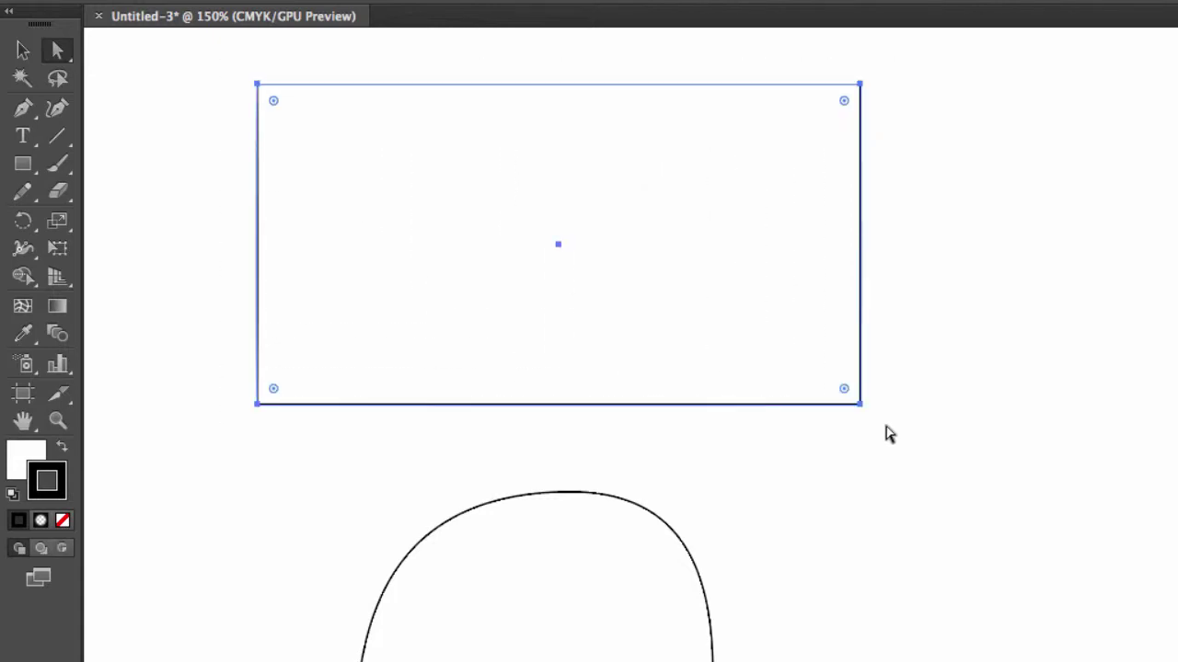
{"action": "left_click", "coordinate": [24, 458]}
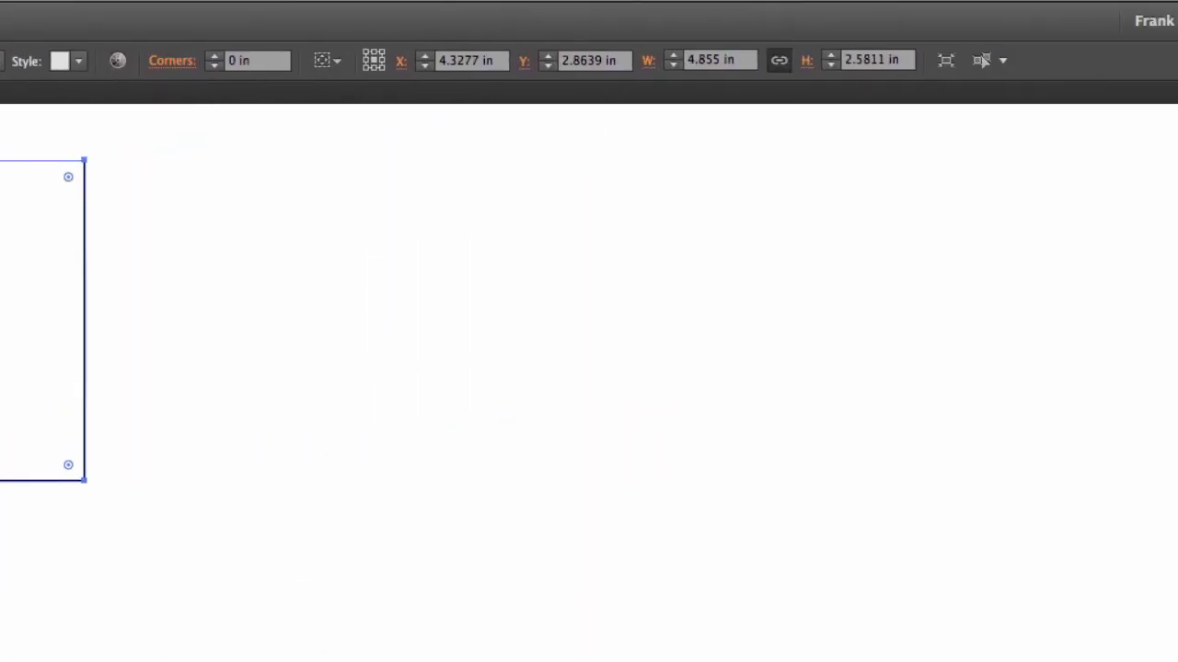
{"action": "left_click", "coordinate": [1156, 179]}
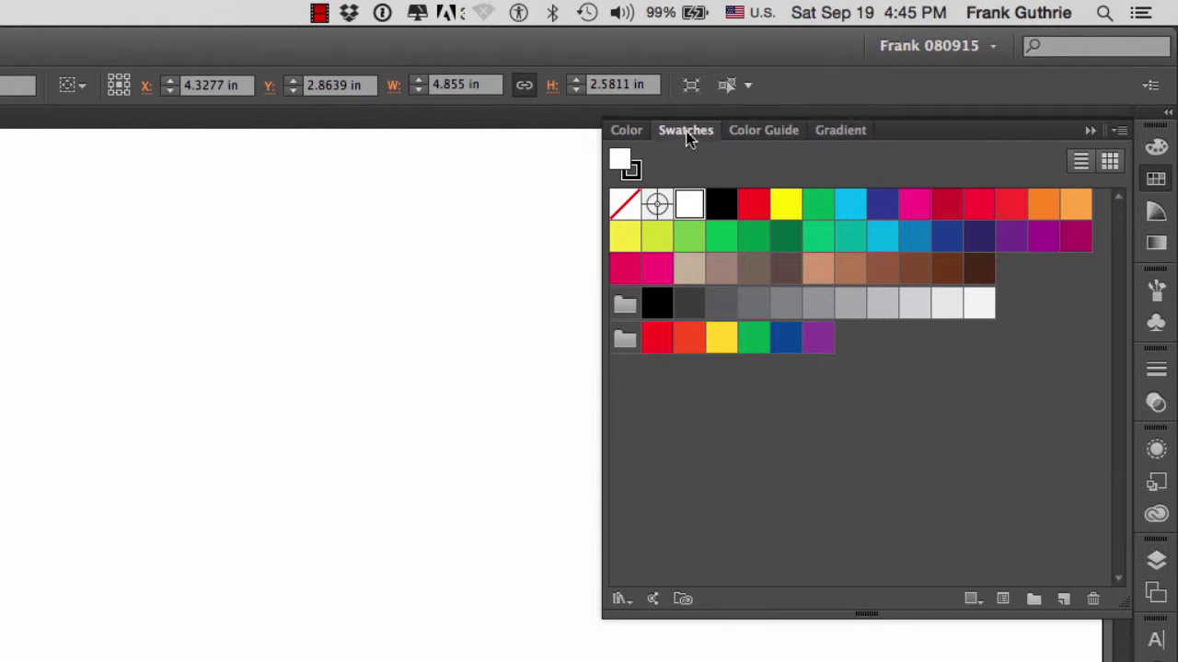
{"action": "left_click_drag", "start_coordinate": [685, 130], "coordinate": [0, 164]}
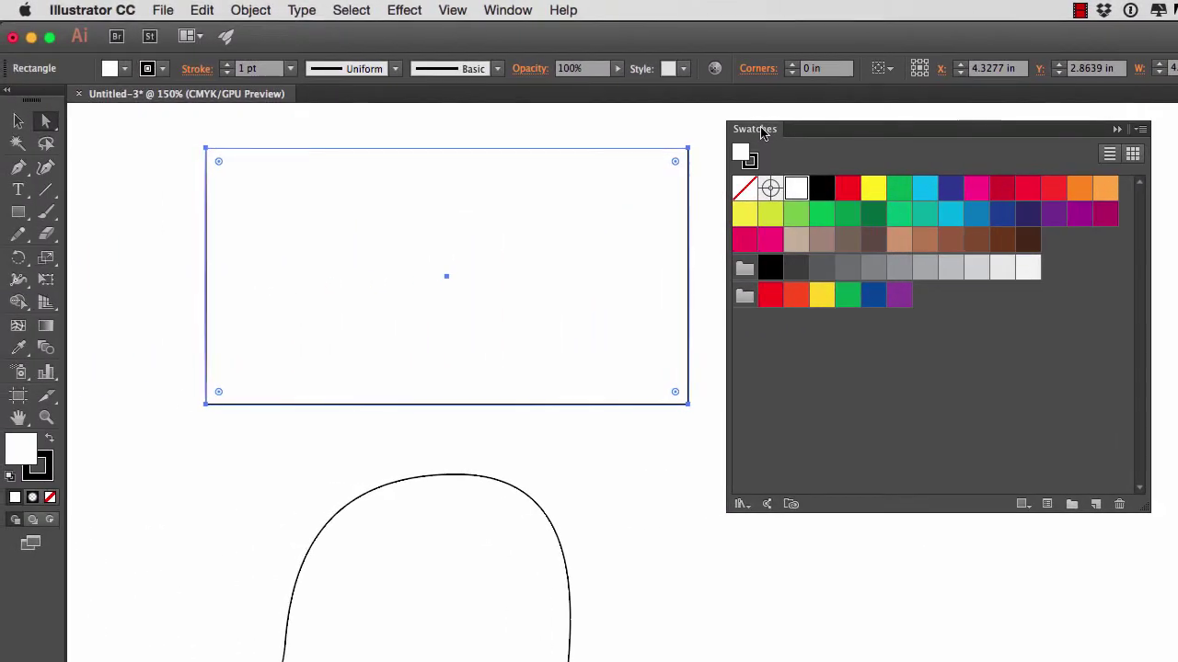
{"action": "left_click_drag", "start_coordinate": [762, 134], "coordinate": [762, 134]}
Try red, green and magenta fills on the rectangle, settling on the bright crimson red swatch
{"action": "left_click", "coordinate": [847, 188]}
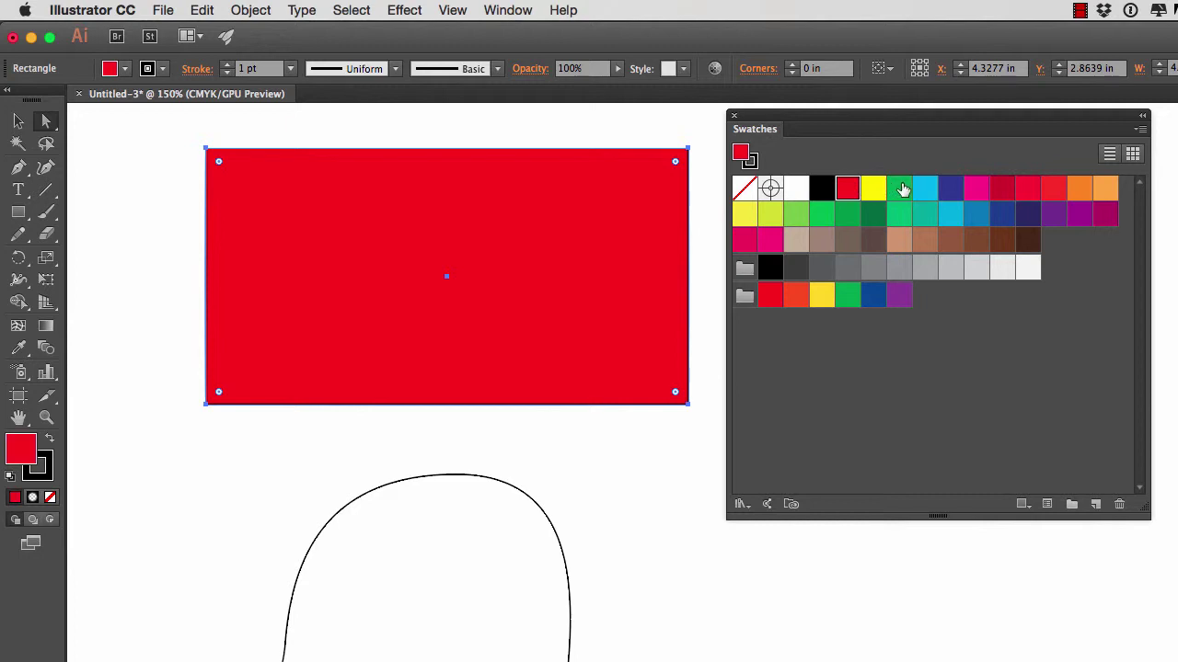
{"action": "left_click", "coordinate": [899, 189]}
{"action": "left_click", "coordinate": [978, 190]}
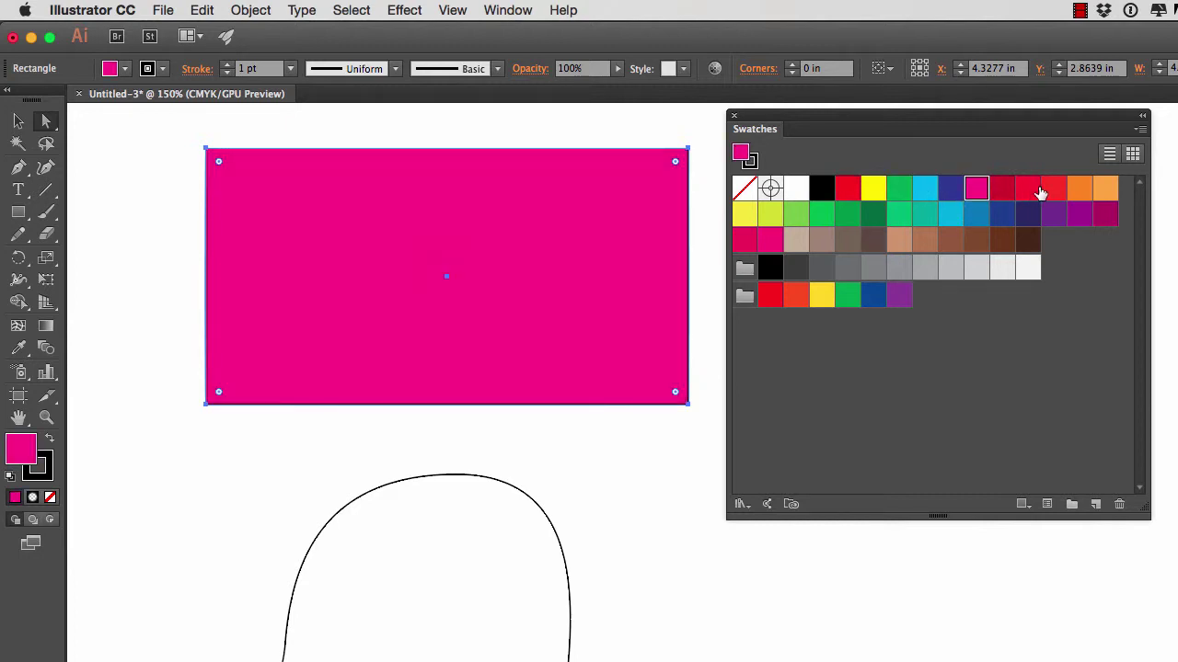
{"action": "left_click", "coordinate": [1036, 189]}
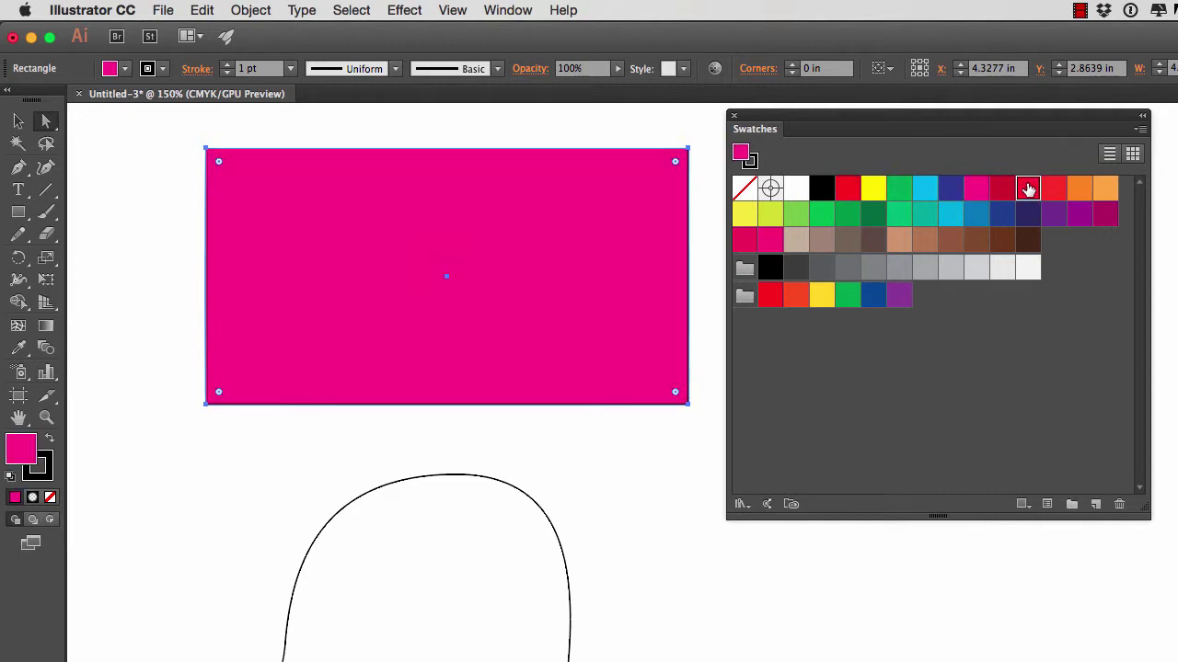
Give the rectangle a dark navy blue stroke with a weight of 40 pt
{"action": "left_click", "coordinate": [47, 473]}
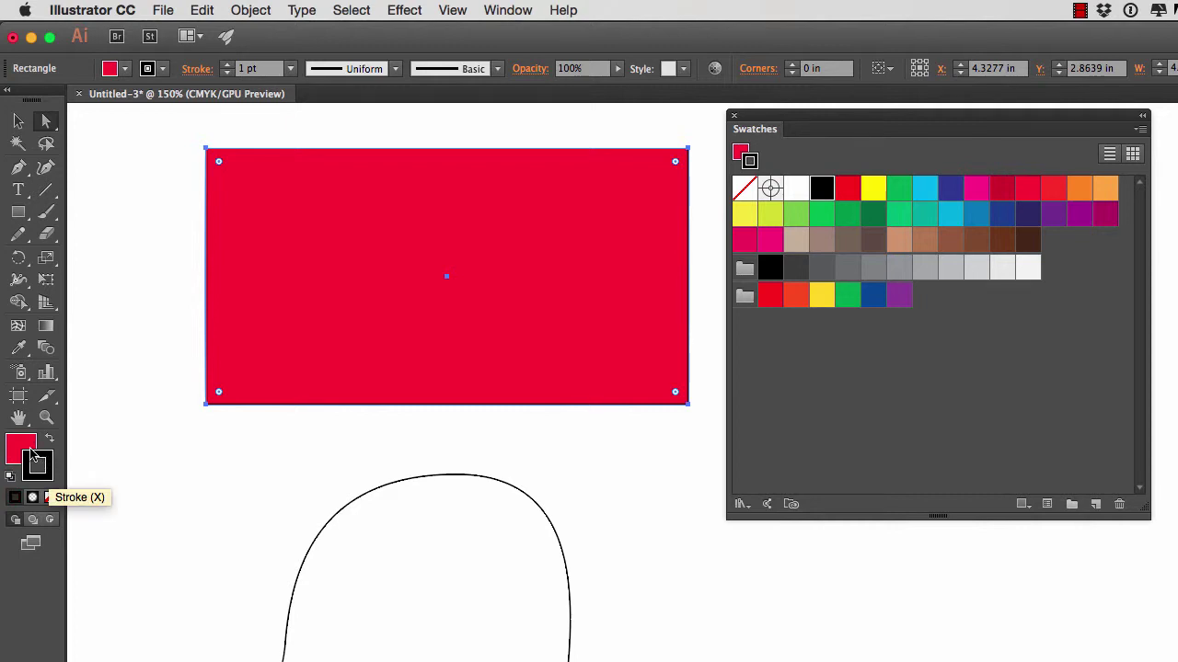
{"action": "left_click", "coordinate": [950, 215]}
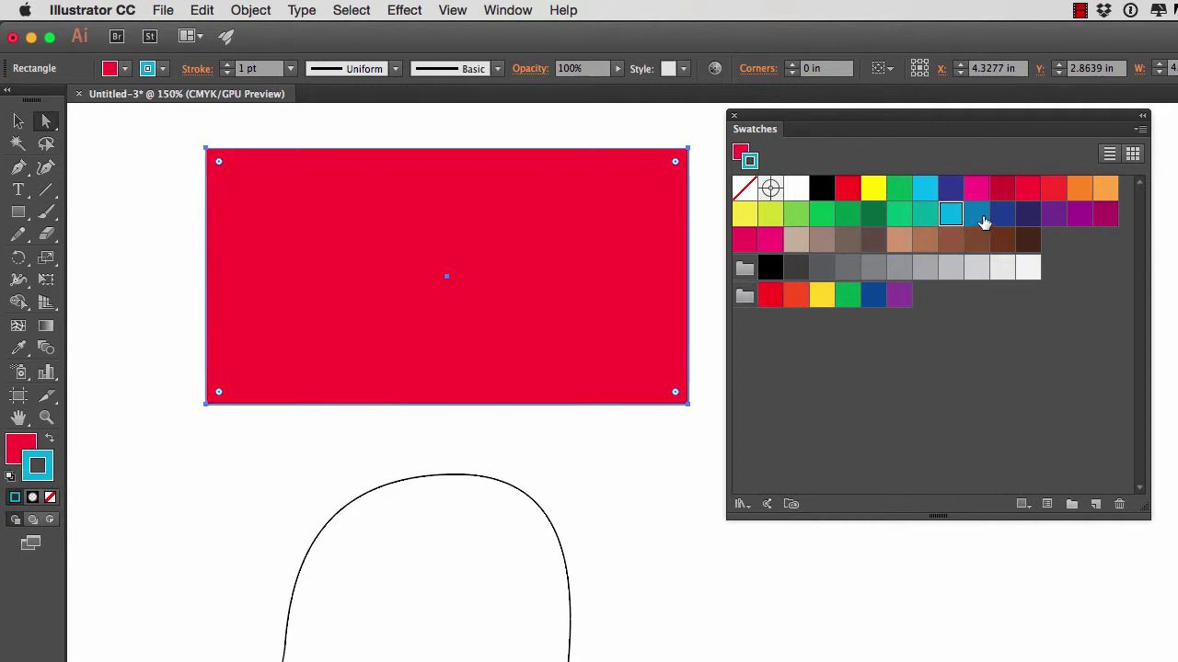
{"action": "left_click", "coordinate": [981, 219]}
{"action": "left_click", "coordinate": [1025, 216]}
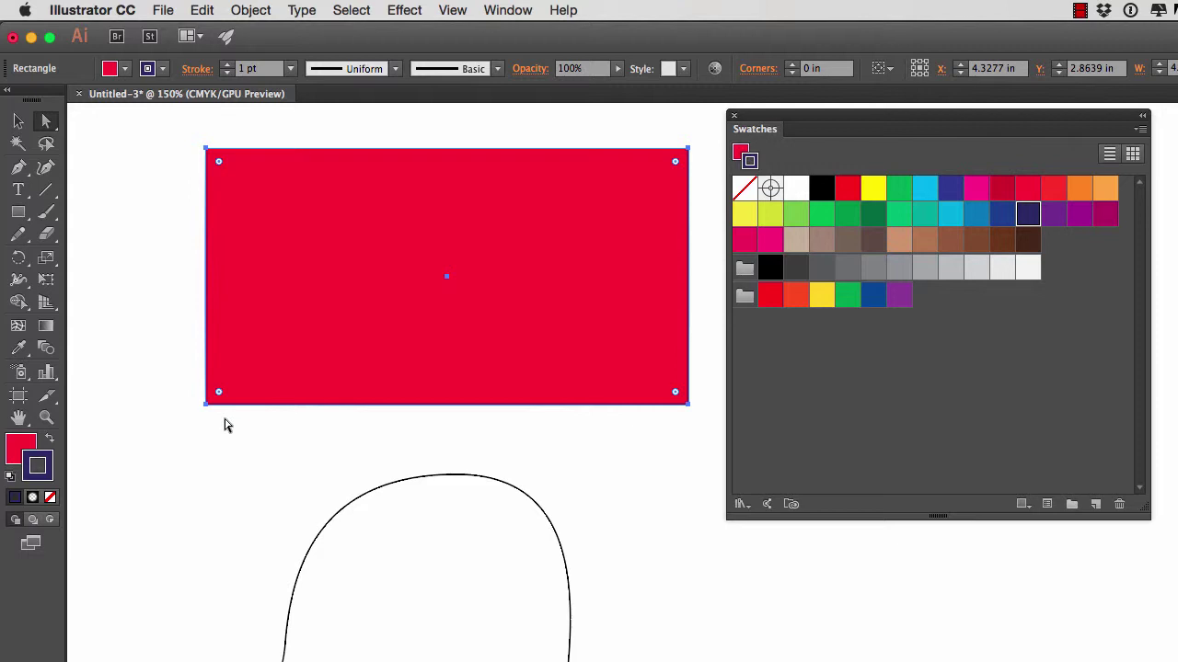
{"action": "left_click", "coordinate": [291, 70]}
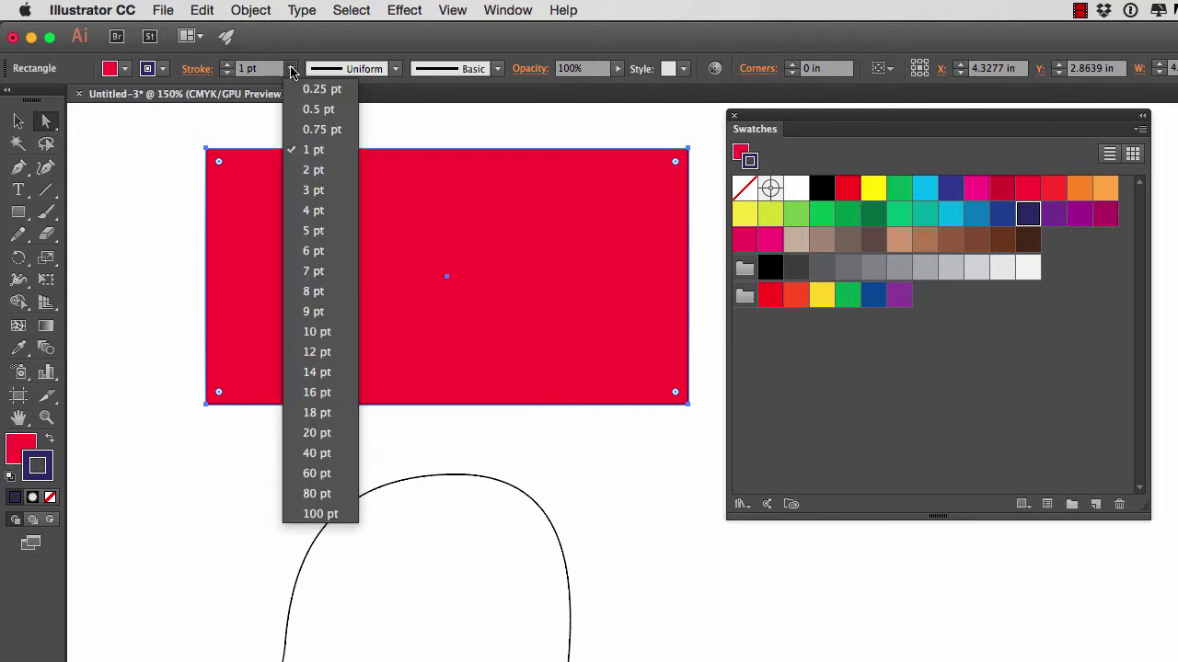
{"action": "left_click", "coordinate": [323, 453]}
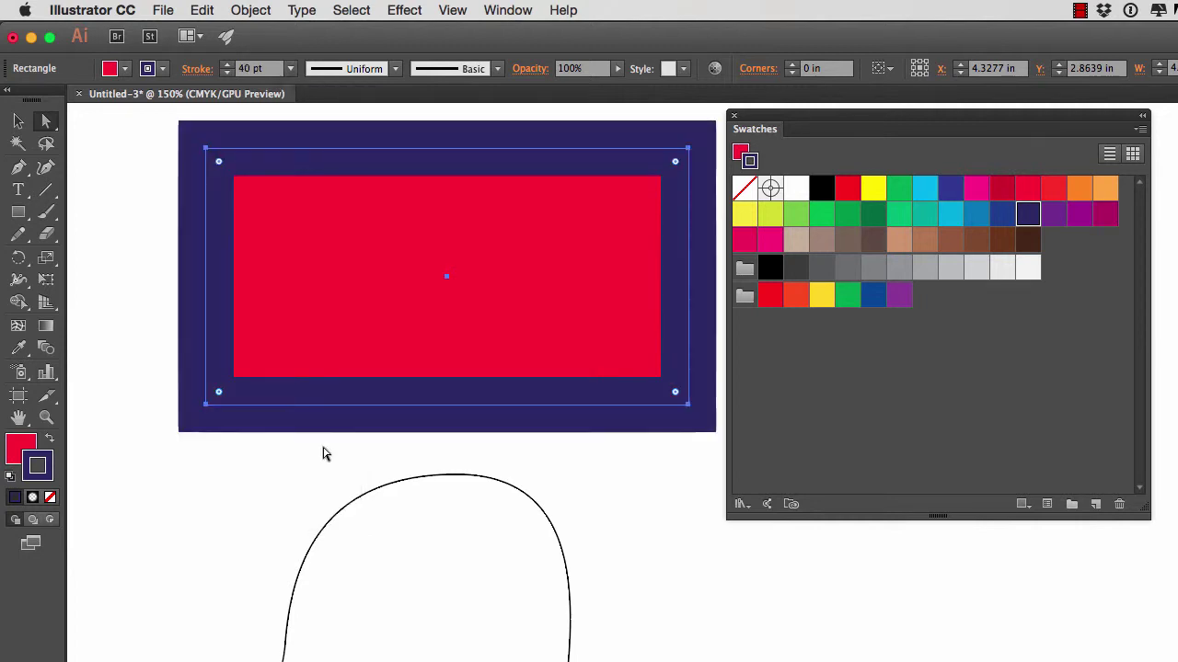
Recolour the rectangle's stroke, trying other swatches and settling on lime yellow-green
{"action": "left_click", "coordinate": [924, 188]}
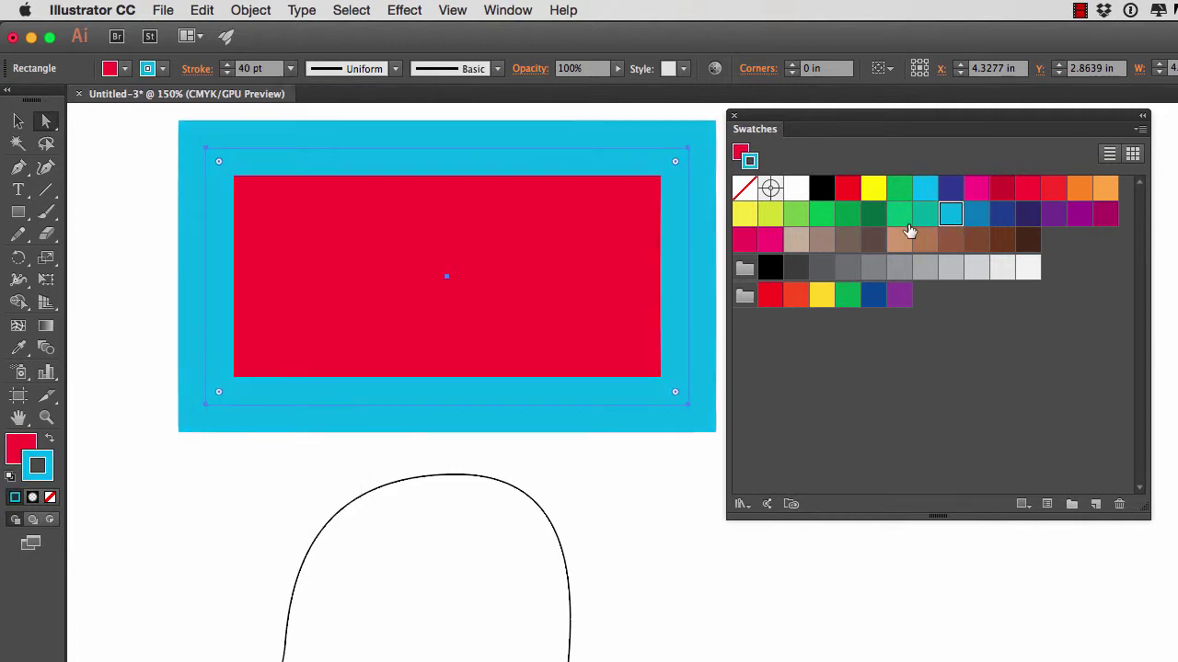
{"action": "left_click", "coordinate": [822, 216]}
{"action": "left_click", "coordinate": [768, 217]}
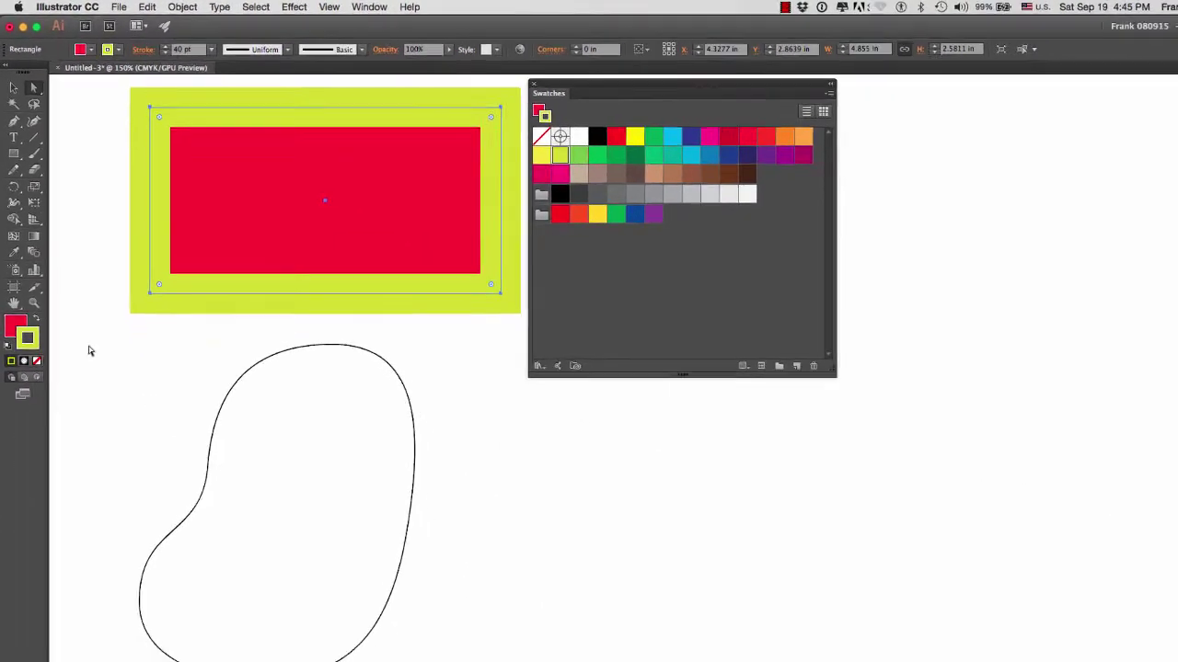
Select the whole kidney-shaped path and fill it, trying yellow and settling on the dark brown swatch
{"action": "left_click_drag", "start_coordinate": [102, 304], "coordinate": [404, 643]}
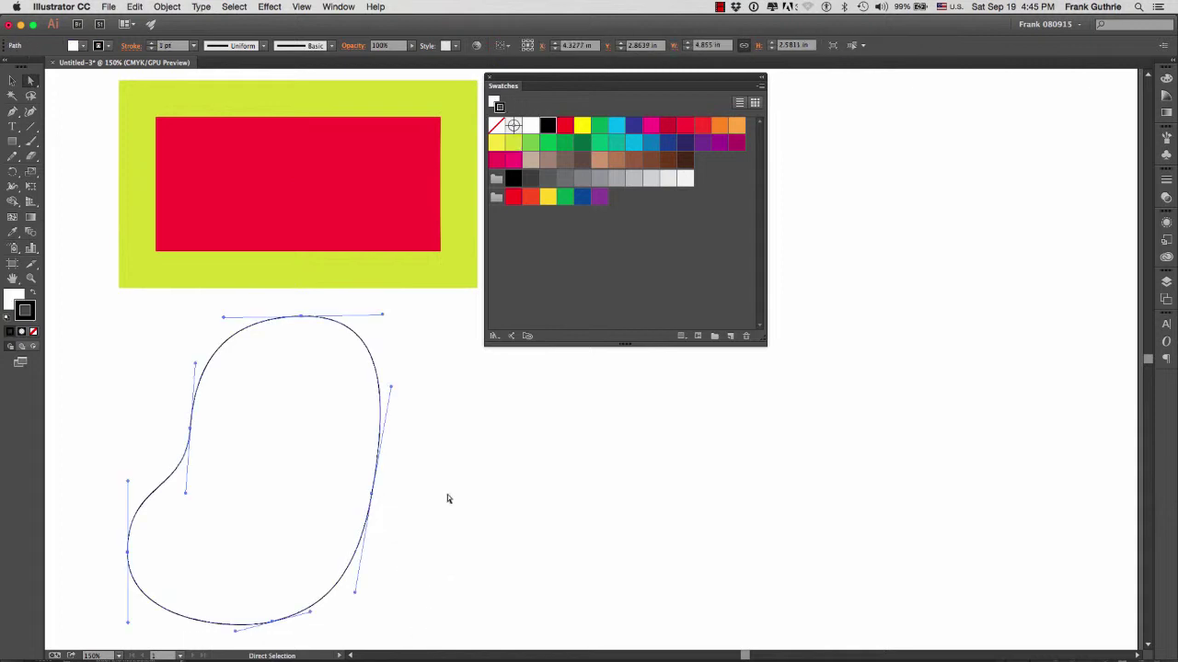
{"action": "left_click", "coordinate": [13, 299]}
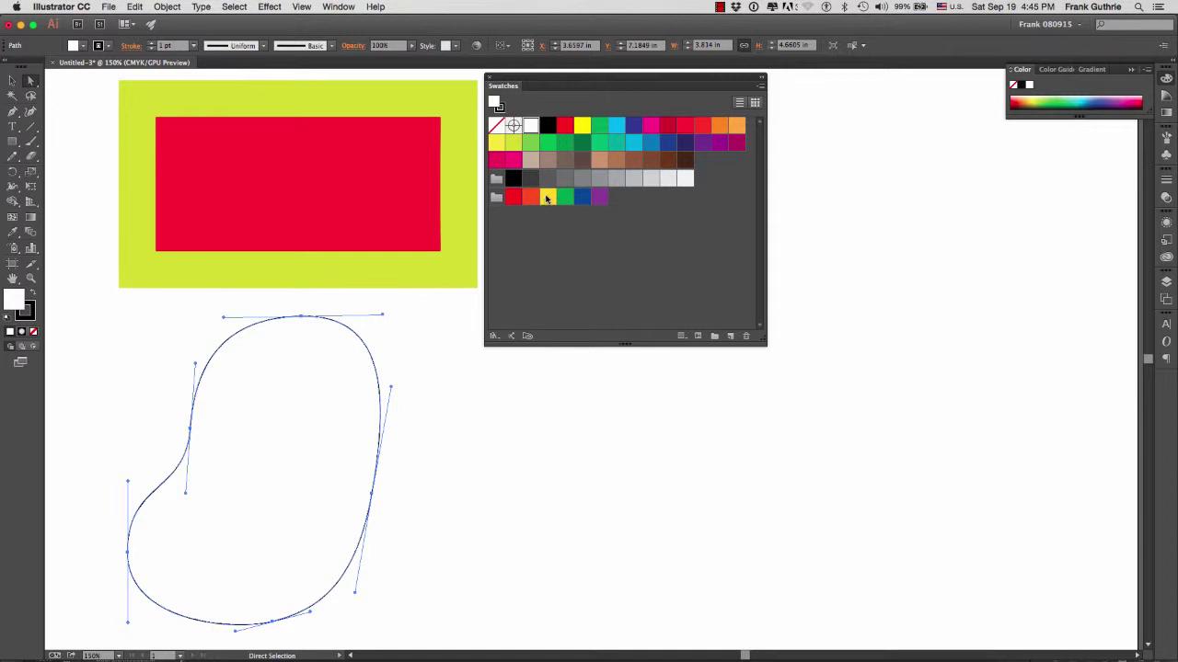
{"action": "left_click", "coordinate": [547, 198]}
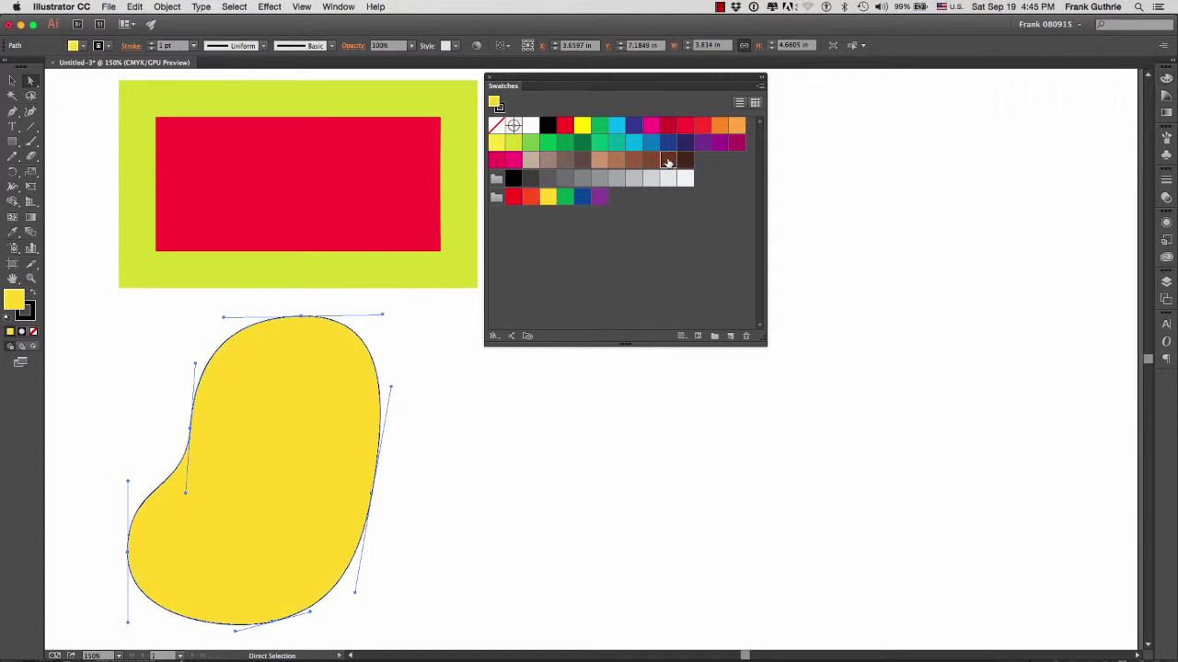
{"action": "left_click", "coordinate": [668, 161]}
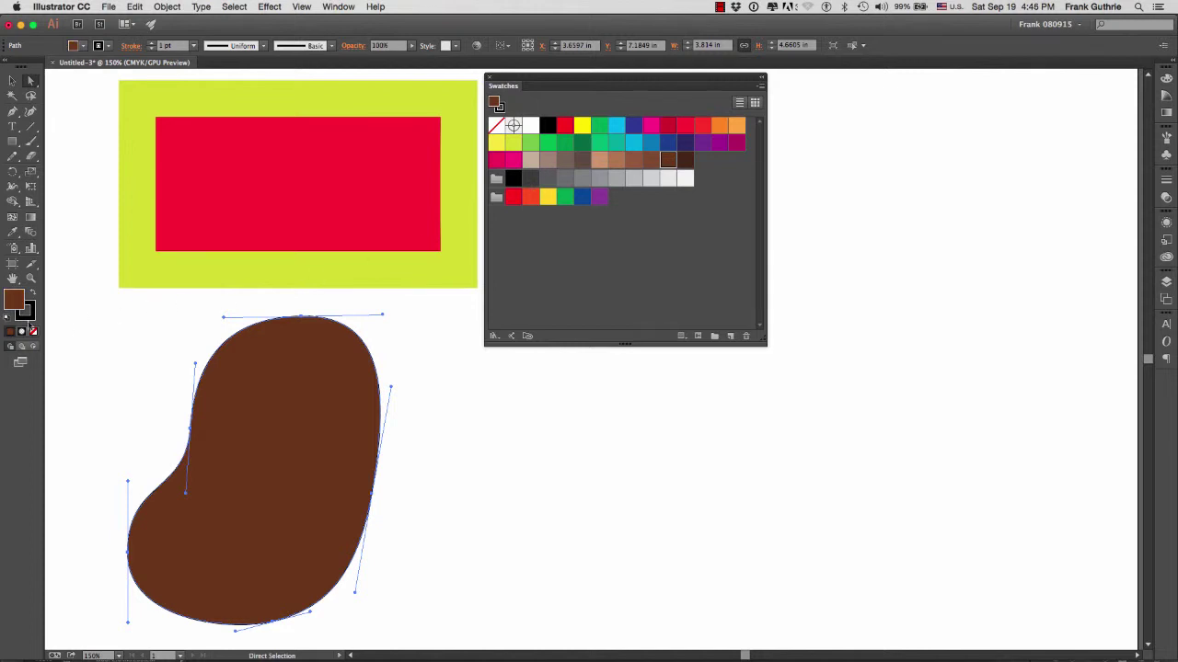
Give the kidney-shaped path a green stroke with a weight of 16 pt
{"action": "left_click", "coordinate": [33, 315]}
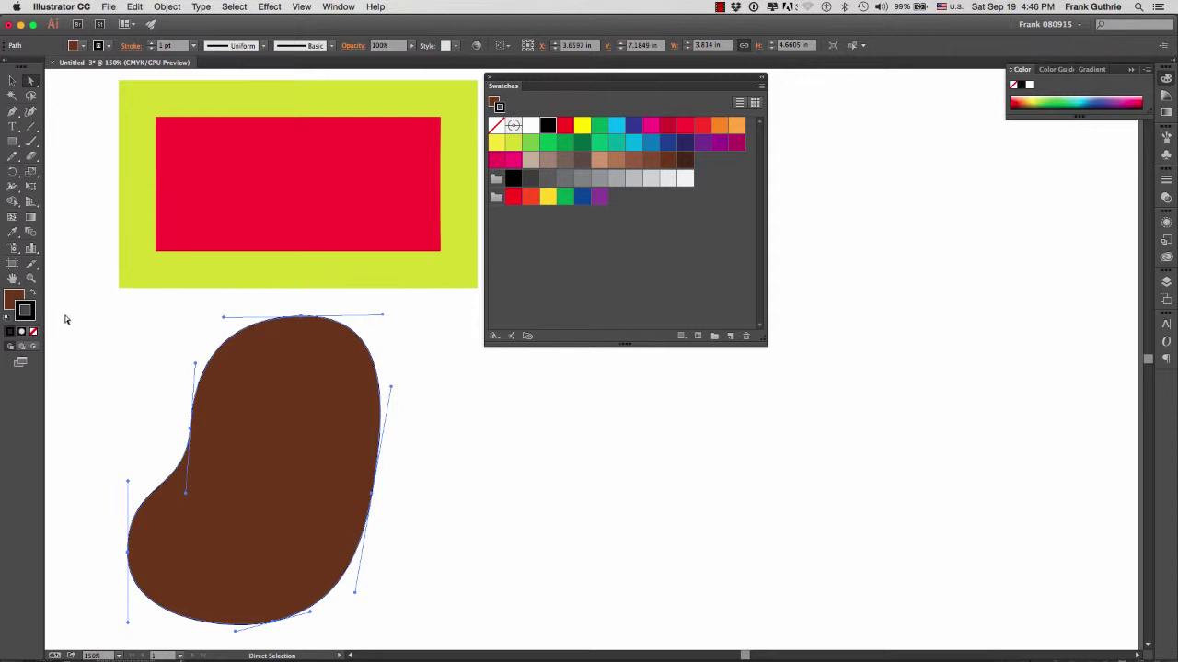
{"action": "key", "text": "x"}
{"action": "key", "text": "x"}
{"action": "left_click", "coordinate": [598, 127]}
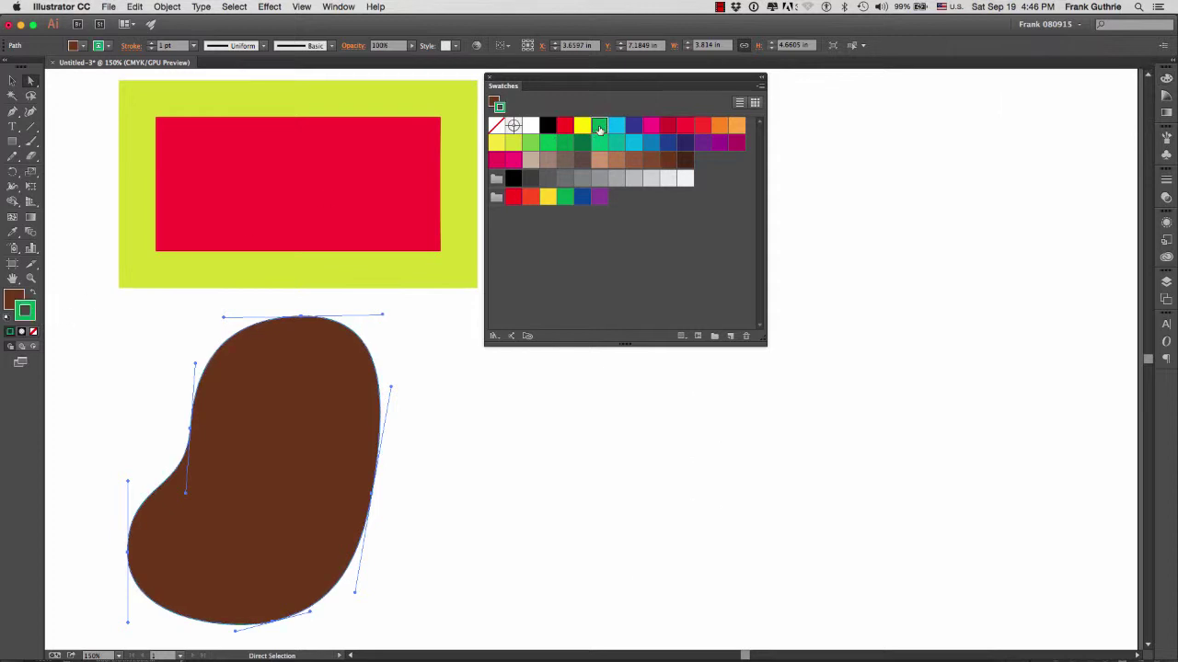
{"action": "left_click", "coordinate": [194, 47]}
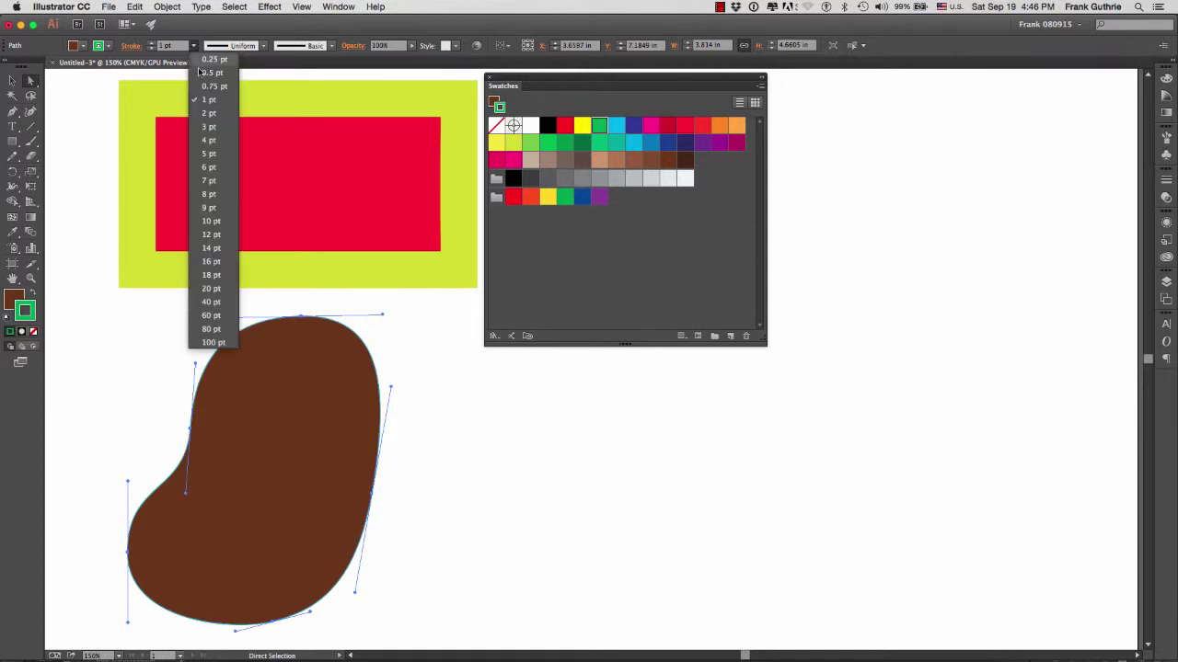
{"action": "left_click", "coordinate": [211, 261]}
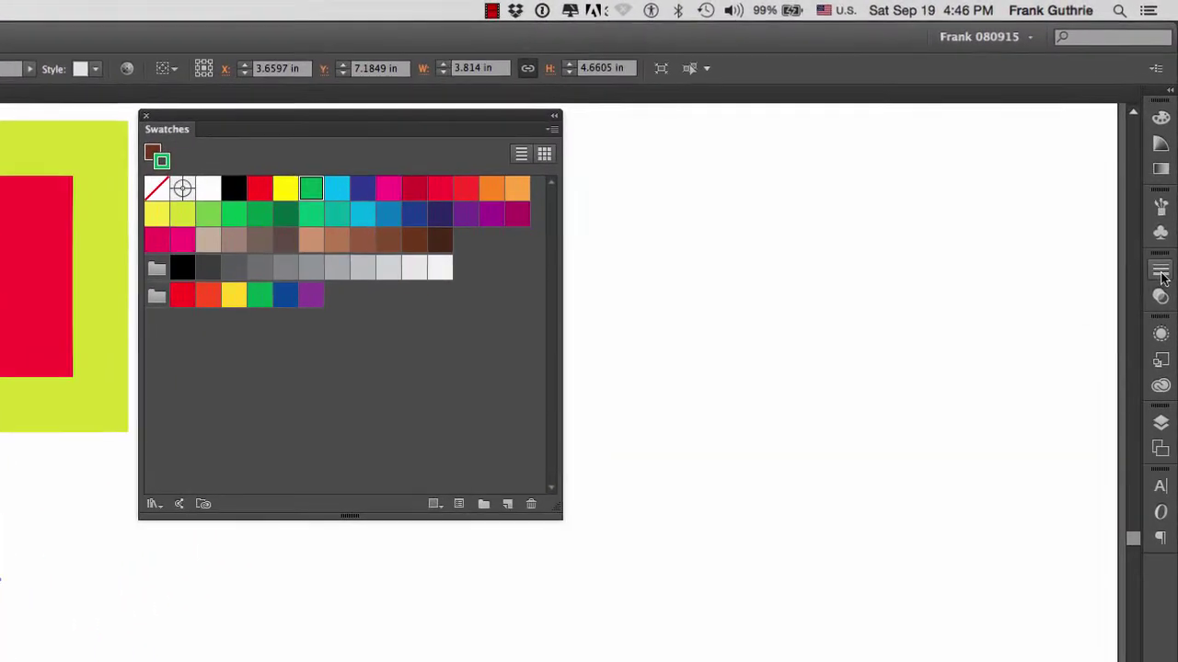
Detach the Stroke panel, place it just below the Swatches panel, and show all its options
{"action": "left_click", "coordinate": [1161, 273]}
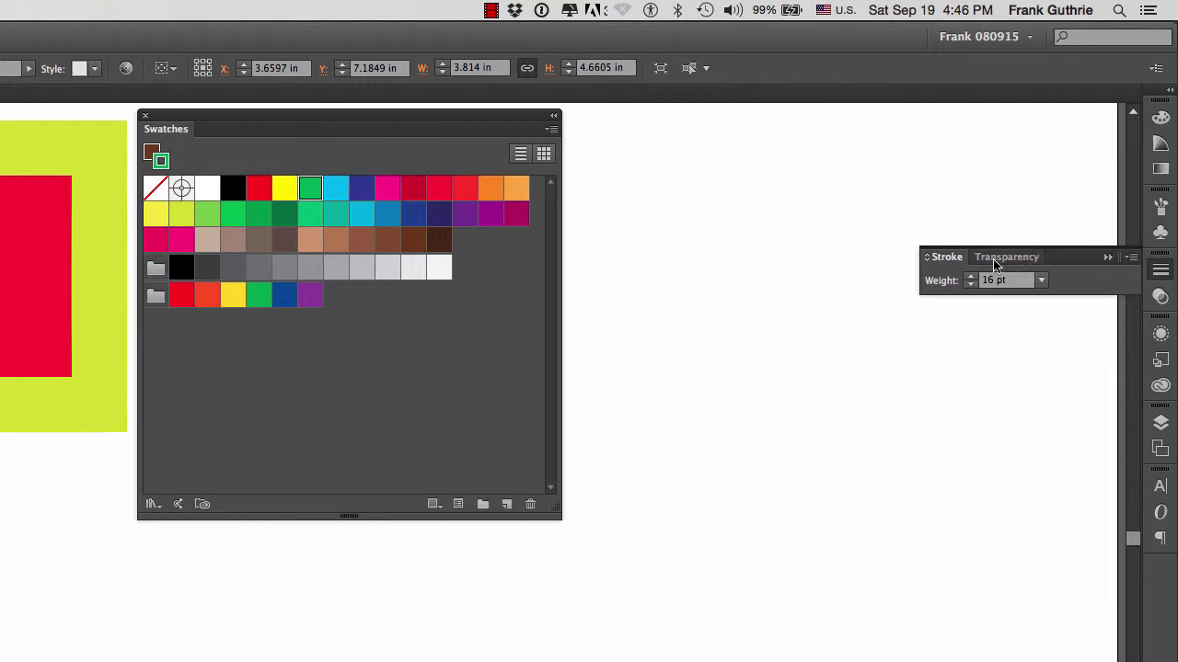
{"action": "left_click_drag", "start_coordinate": [952, 263], "coordinate": [760, 375]}
{"action": "mouse_move", "coordinate": [808, 332]}
{"action": "left_mouse_down"}
{"action": "mouse_move", "coordinate": [585, 530]}
{"action": "mouse_move", "coordinate": [594, 339]}
{"action": "mouse_move", "coordinate": [790, 210]}
{"action": "left_mouse_up"}
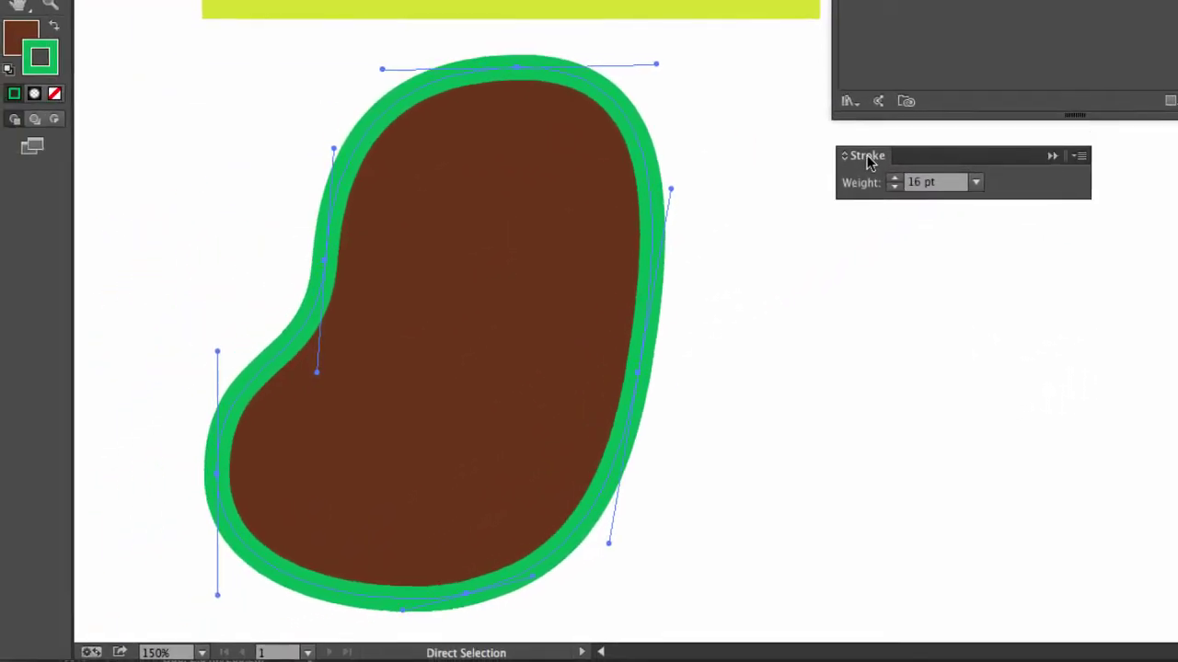
{"action": "left_click_drag", "start_coordinate": [869, 162], "coordinate": [871, 162]}
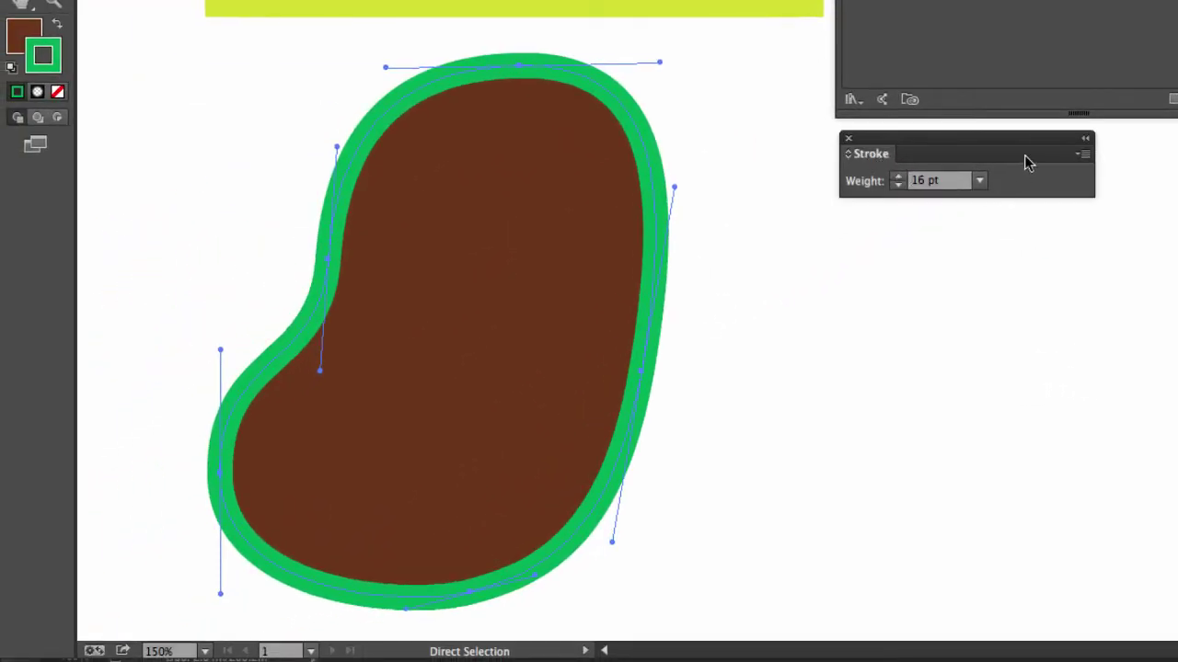
{"action": "left_click_drag", "start_coordinate": [1023, 138], "coordinate": [1015, 139]}
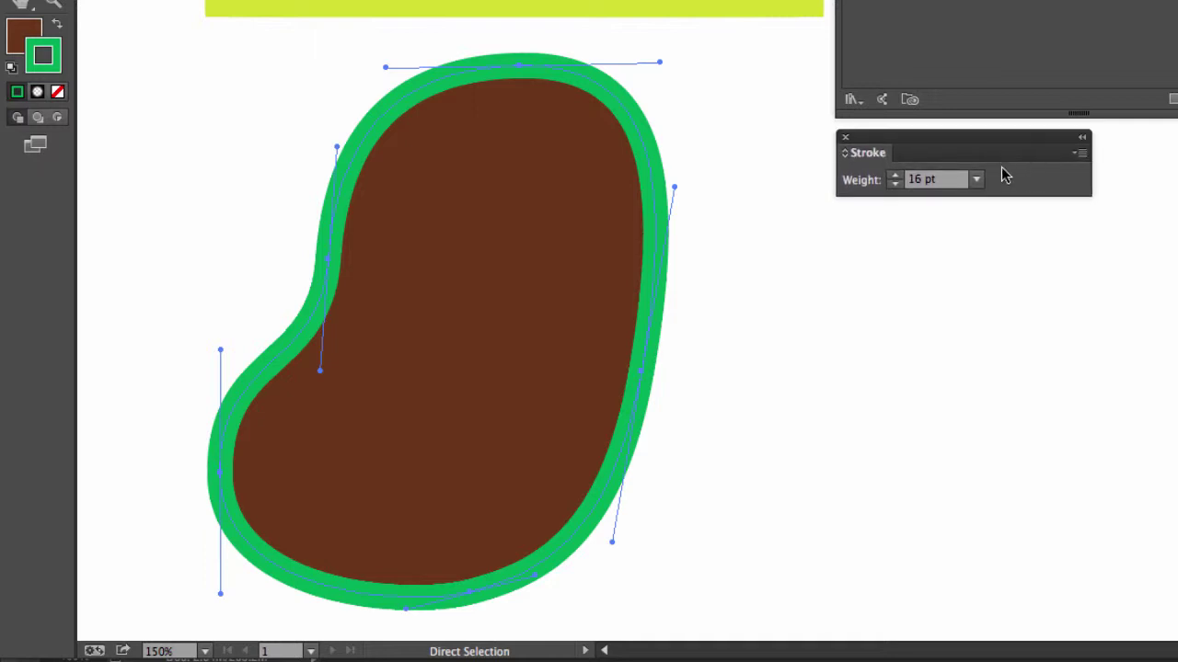
{"action": "left_click", "coordinate": [1083, 159]}
{"action": "left_click", "coordinate": [1113, 156]}
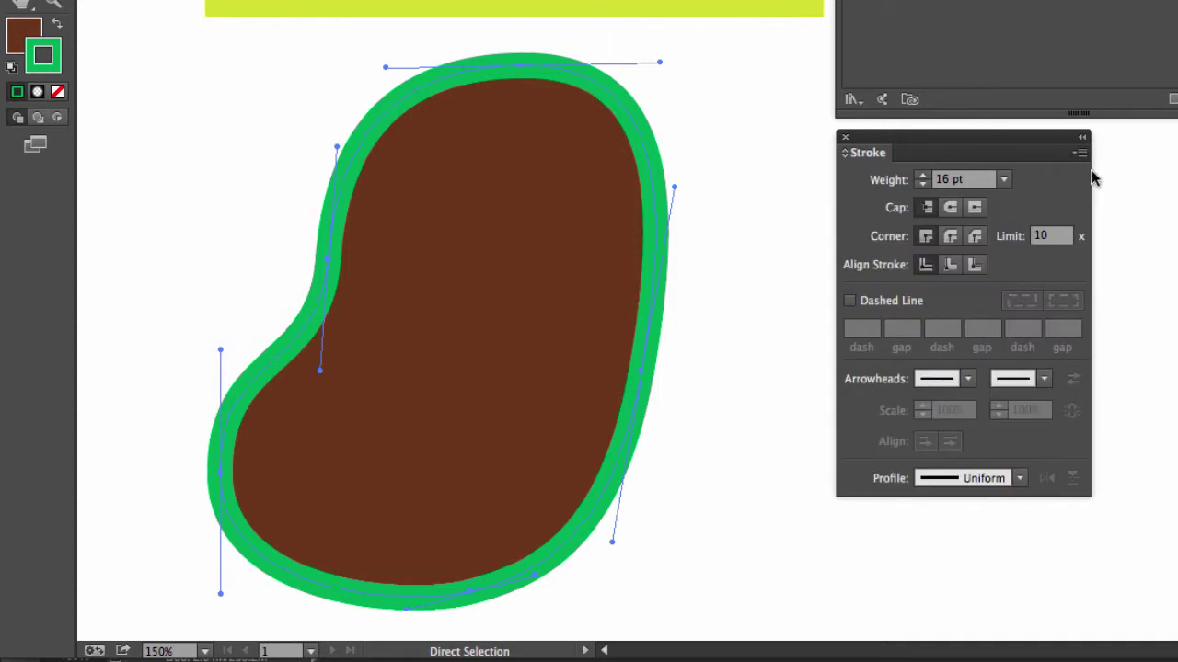
Change the kidney-shaped path's stroke weight, trying 12 pt and settling on 20 pt
{"action": "left_click", "coordinate": [1005, 180]}
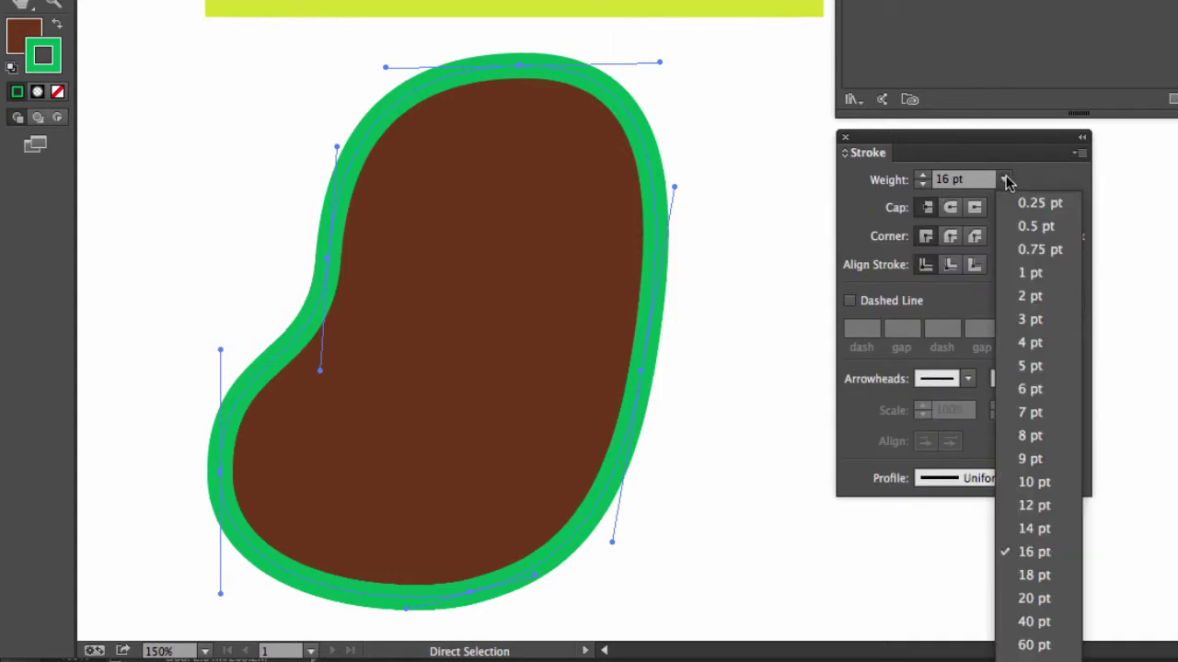
{"action": "left_click", "coordinate": [1037, 507]}
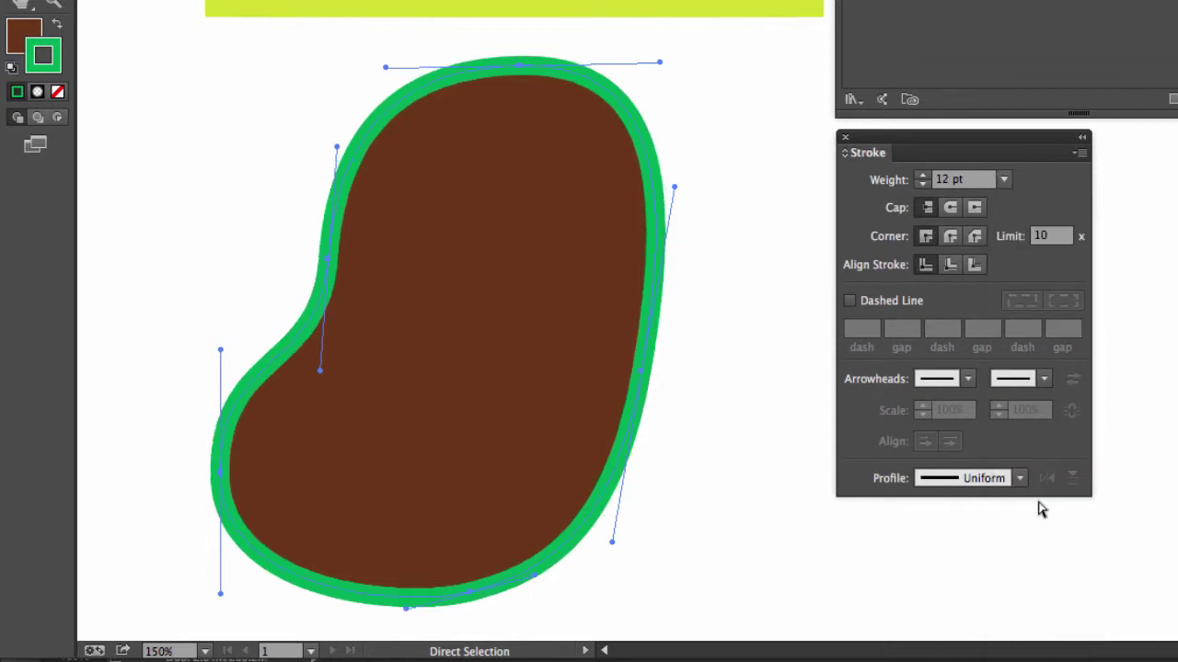
{"action": "left_click", "coordinate": [1005, 181]}
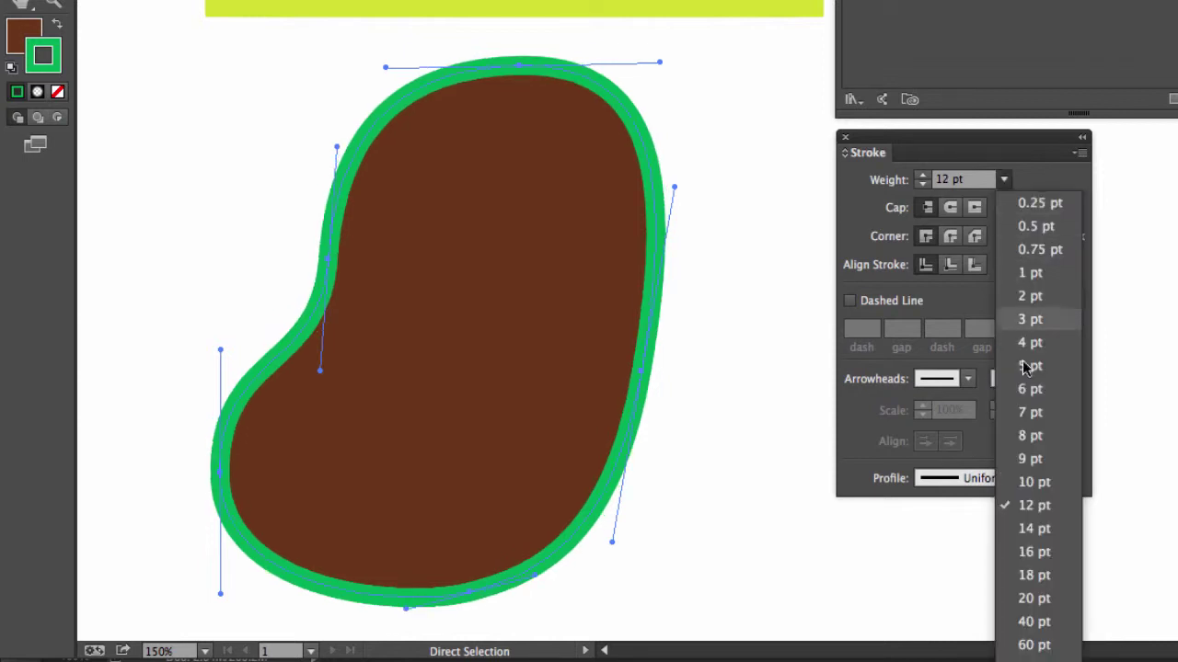
{"action": "left_click", "coordinate": [1038, 598]}
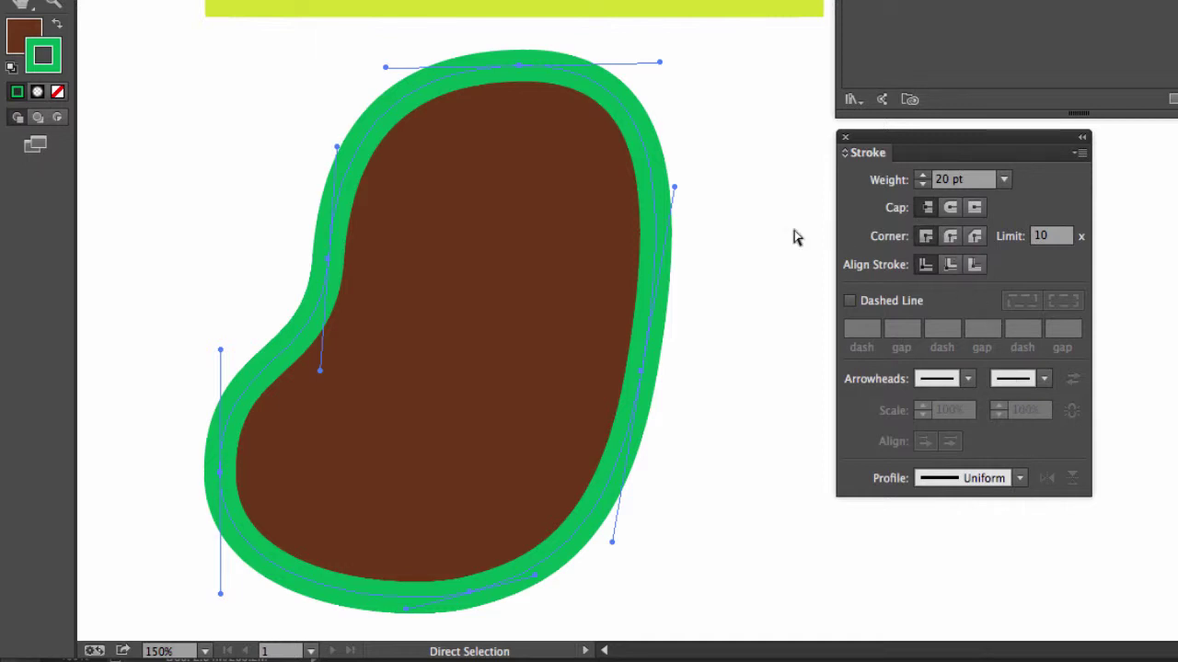
Move the Stroke panel farther from the kidney-shaped path, and deselect everything with the Pen tool active
{"action": "mouse_move", "coordinate": [944, 134]}
{"action": "left_mouse_down"}
{"action": "mouse_move", "coordinate": [1139, 144]}
{"action": "mouse_move", "coordinate": [995, 141]}
{"action": "left_mouse_up"}
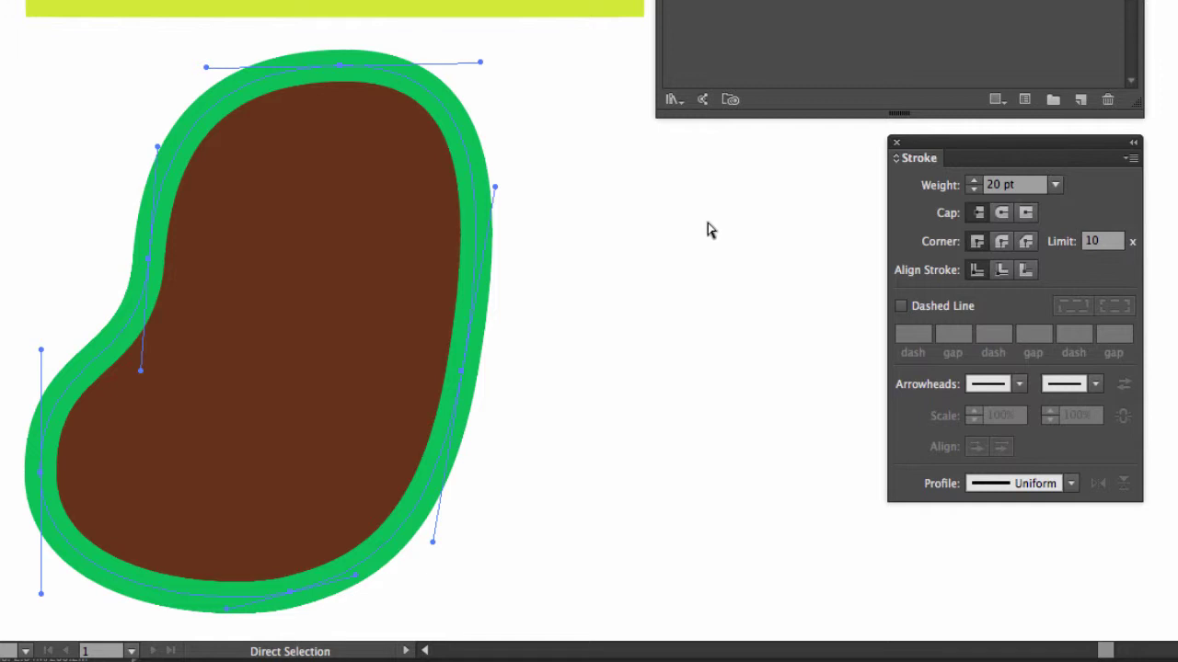
{"action": "key", "text": "p"}
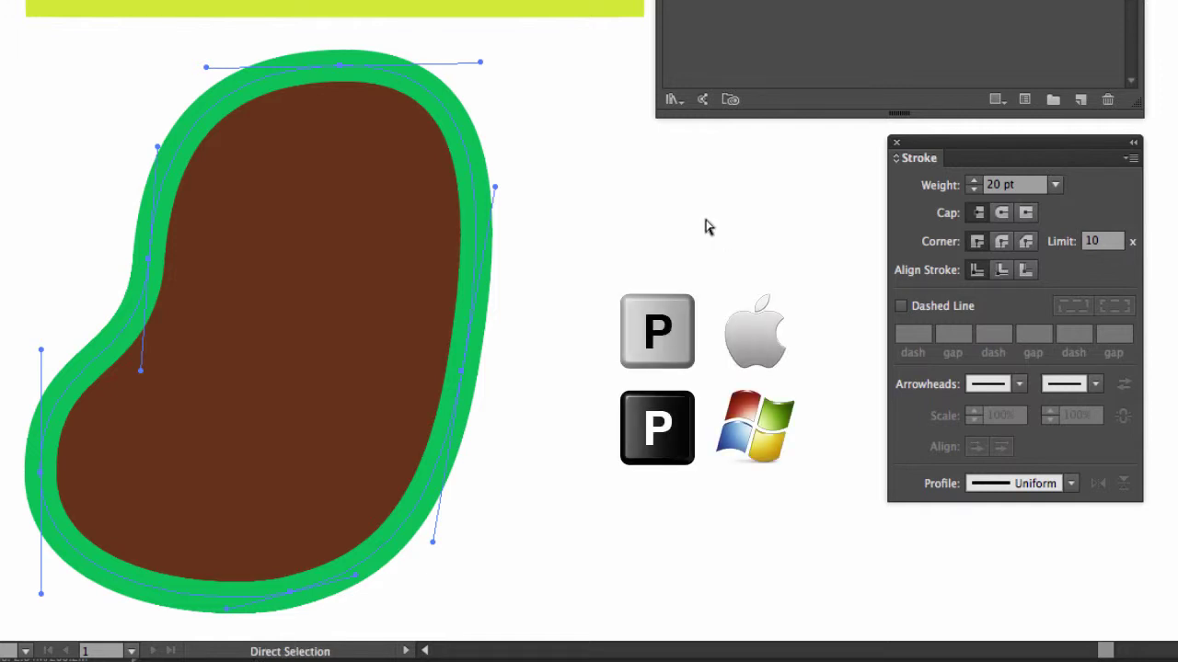
{"action": "left_click", "coordinate": [706, 228], "text": "ctrl"}
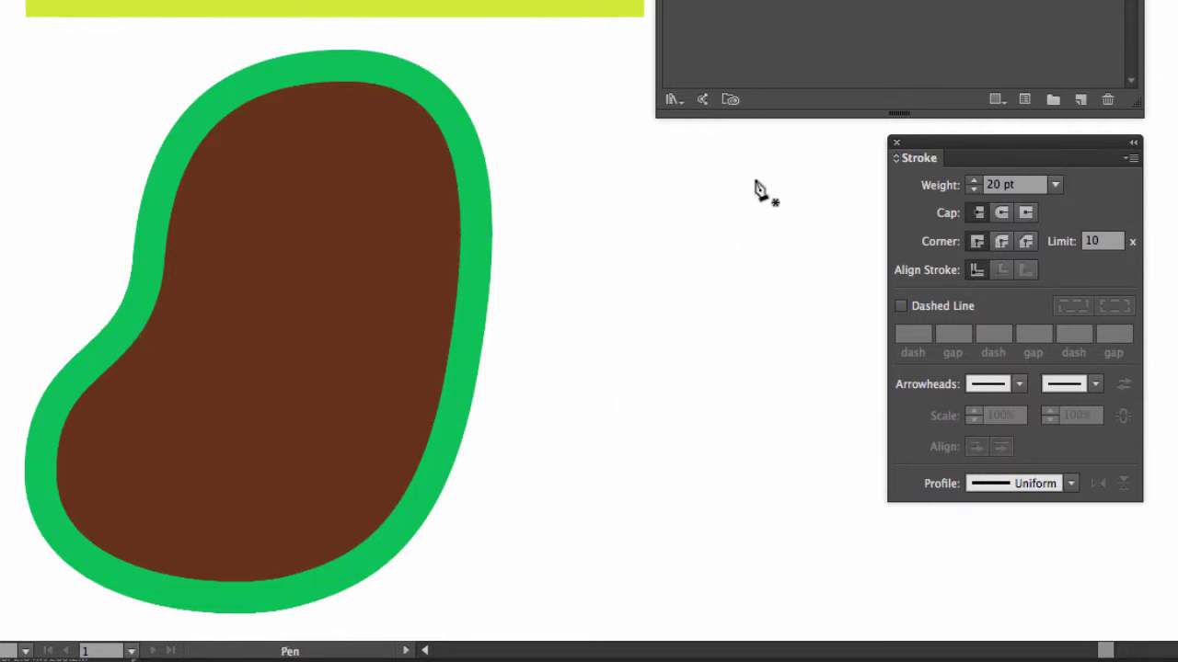
Draw an open C-shaped path beside the kidney-shaped path, trying a round cap and settling on a projecting cap
{"action": "left_click_drag", "start_coordinate": [565, 326], "coordinate": [565, 476]}
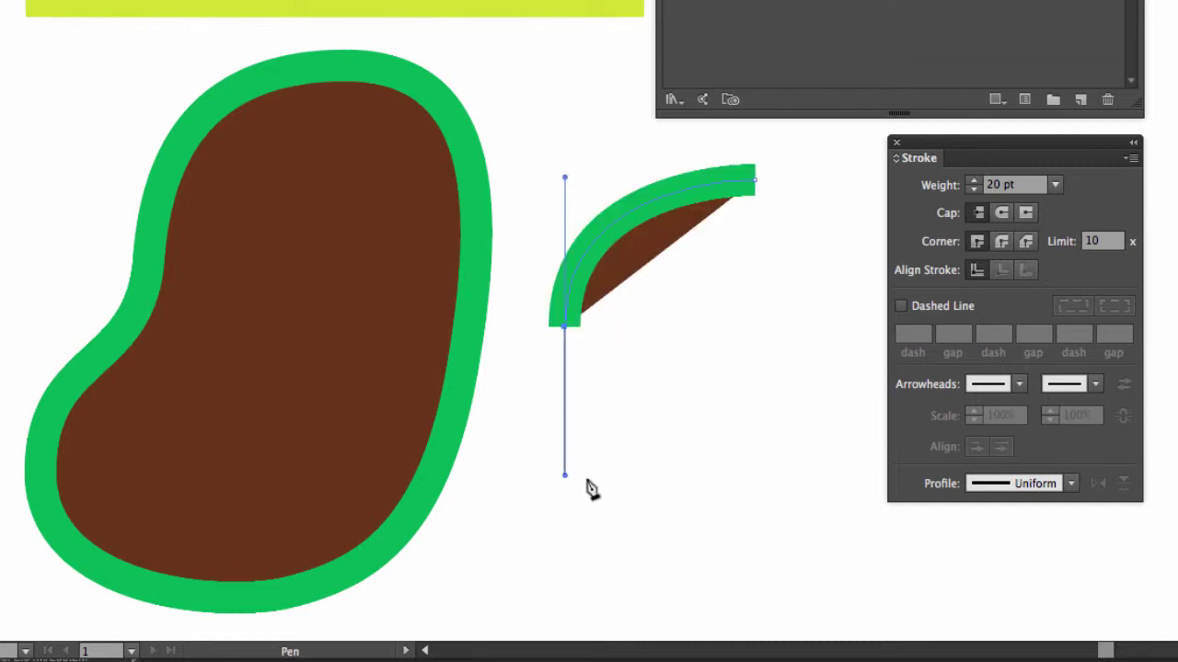
{"action": "left_click", "coordinate": [744, 458]}
{"action": "key", "text": "a"}
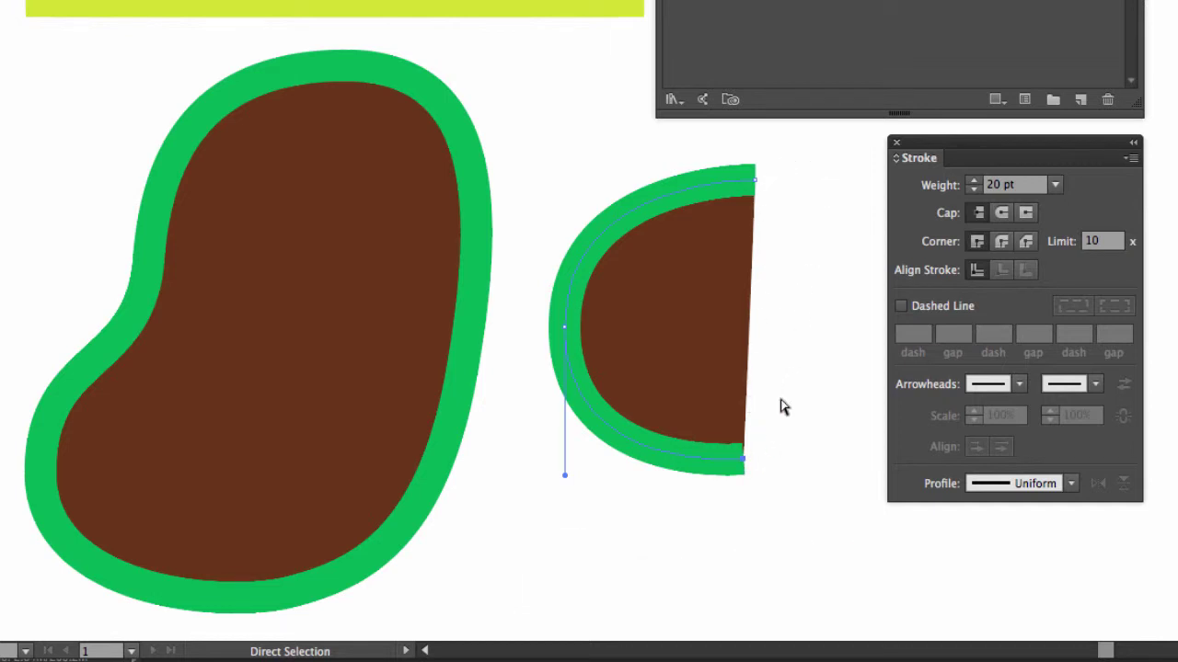
{"action": "left_click", "coordinate": [1001, 213]}
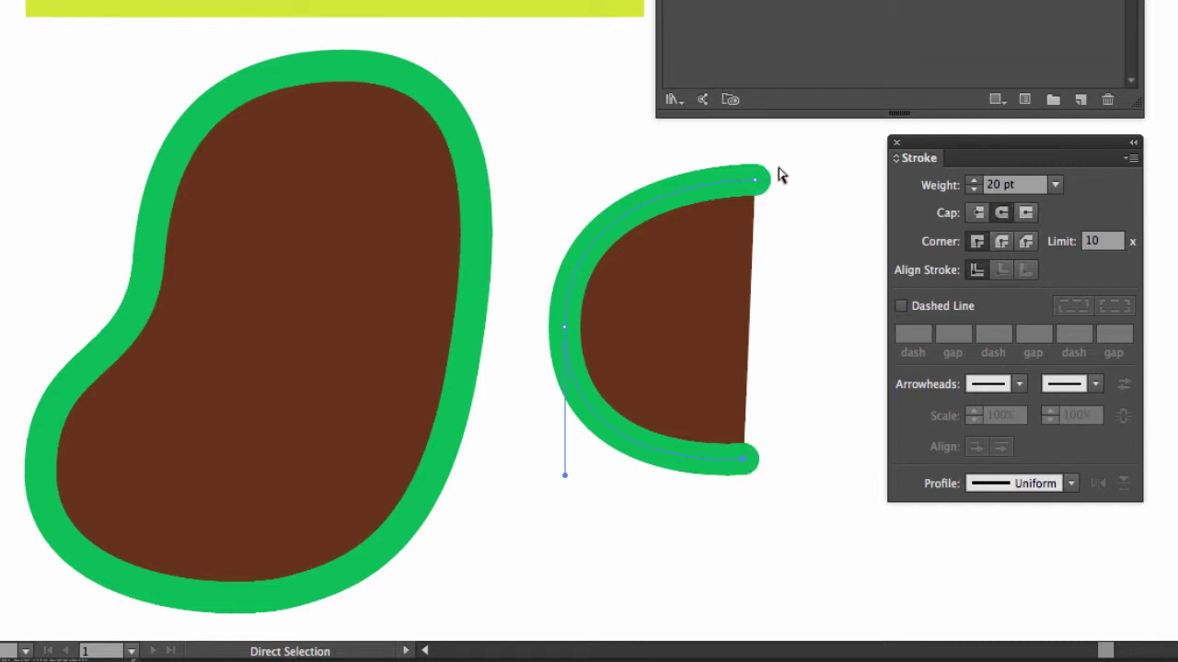
{"action": "left_click", "coordinate": [1027, 215]}
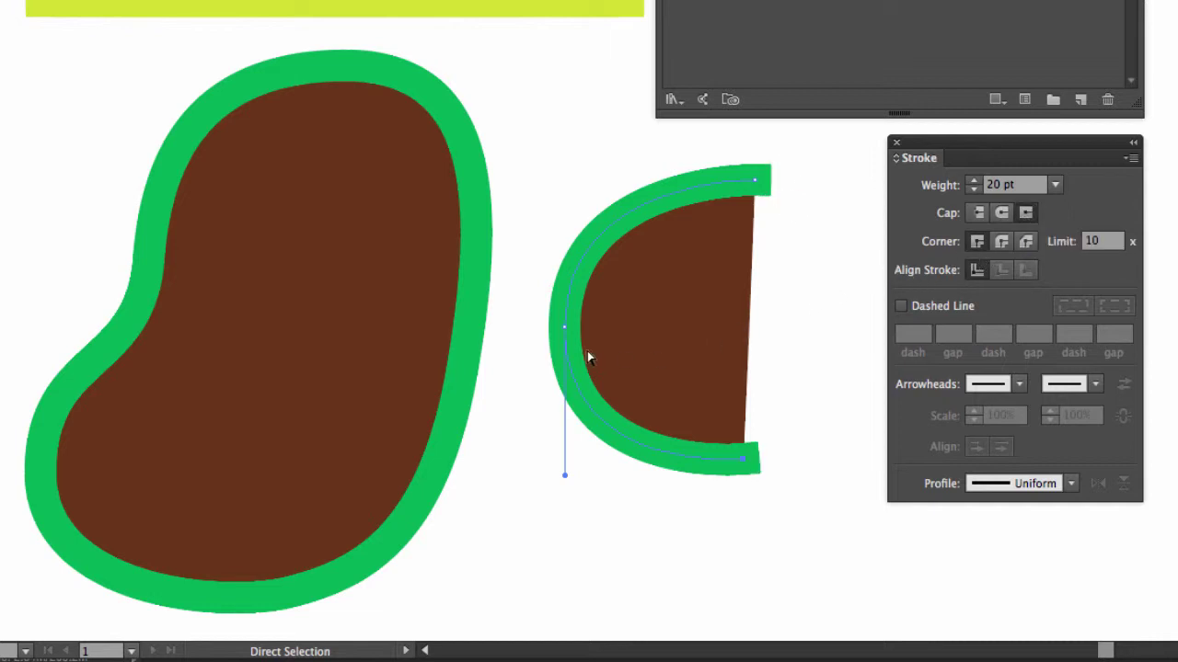
Convert the C-shaped path's middle anchor point to a corner, trying a round join and settling on a bevel join
{"action": "key", "text": "p"}
{"action": "key", "text": "shift+c"}
{"action": "left_click", "coordinate": [564, 327]}
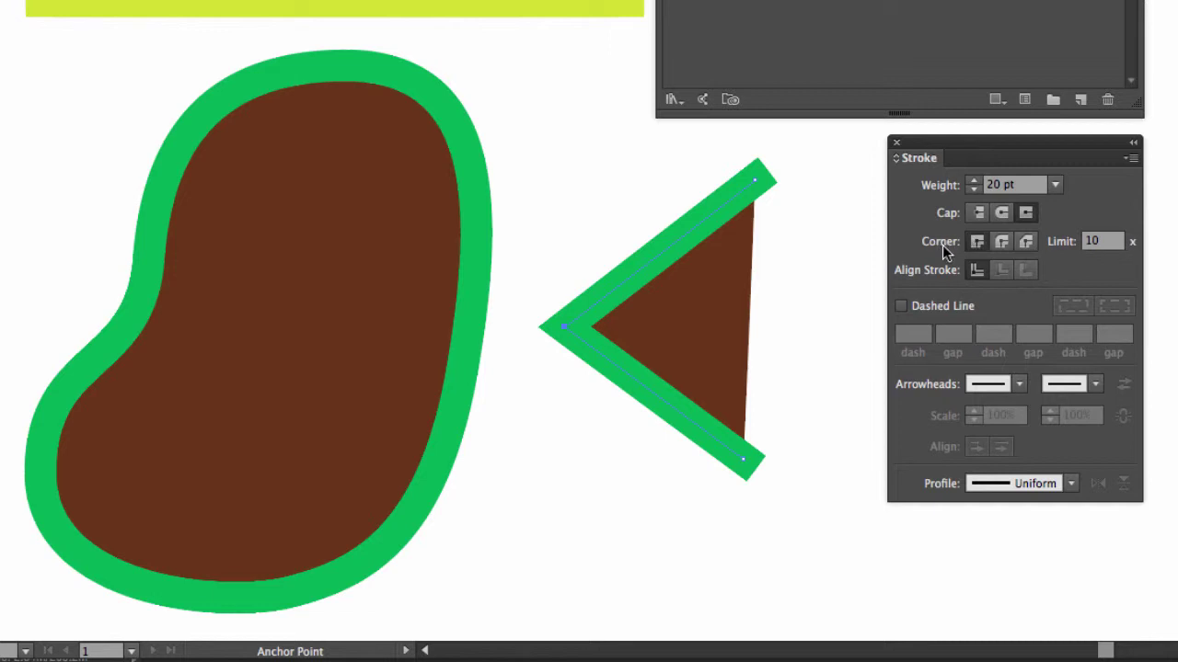
{"action": "left_click", "coordinate": [997, 242]}
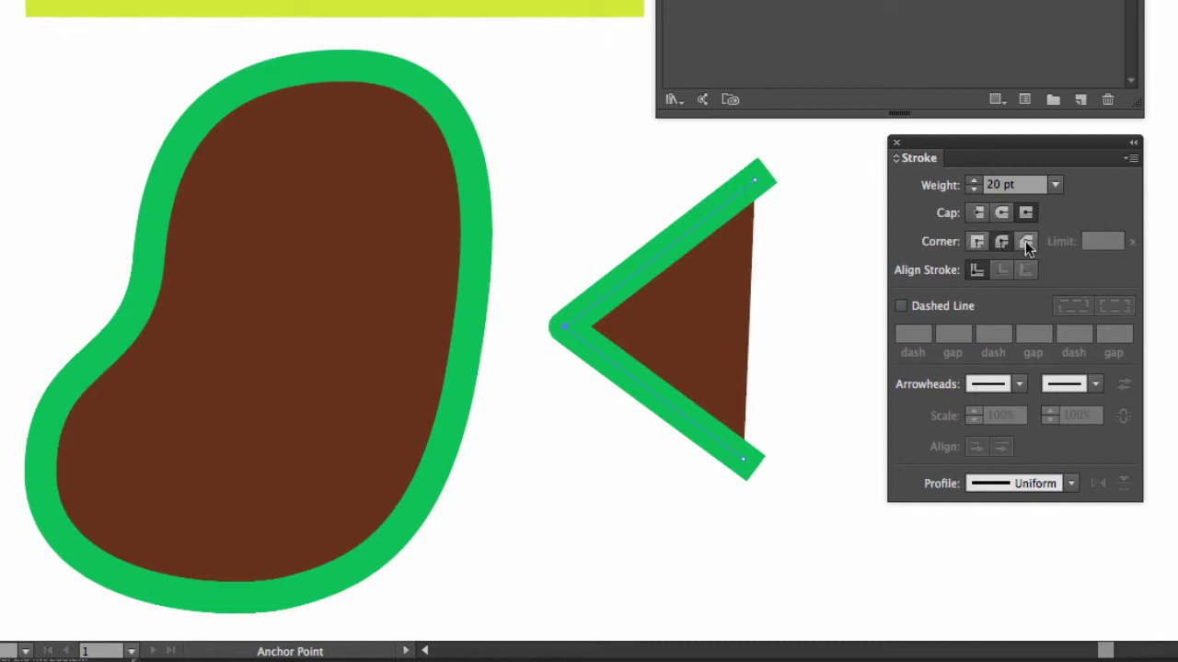
{"action": "left_click", "coordinate": [1025, 240]}
Select the whole kidney-shaped path and change its stroke alignment, trying inside and settling on outside
{"action": "key", "text": "a"}
{"action": "mouse_move", "coordinate": [512, 40]}
{"action": "left_mouse_down"}
{"action": "mouse_move", "coordinate": [266, 415]}
{"action": "mouse_move", "coordinate": [53, 615]}
{"action": "mouse_move", "coordinate": [31, 613]}
{"action": "left_mouse_up"}
{"action": "key", "text": "shift+c"}
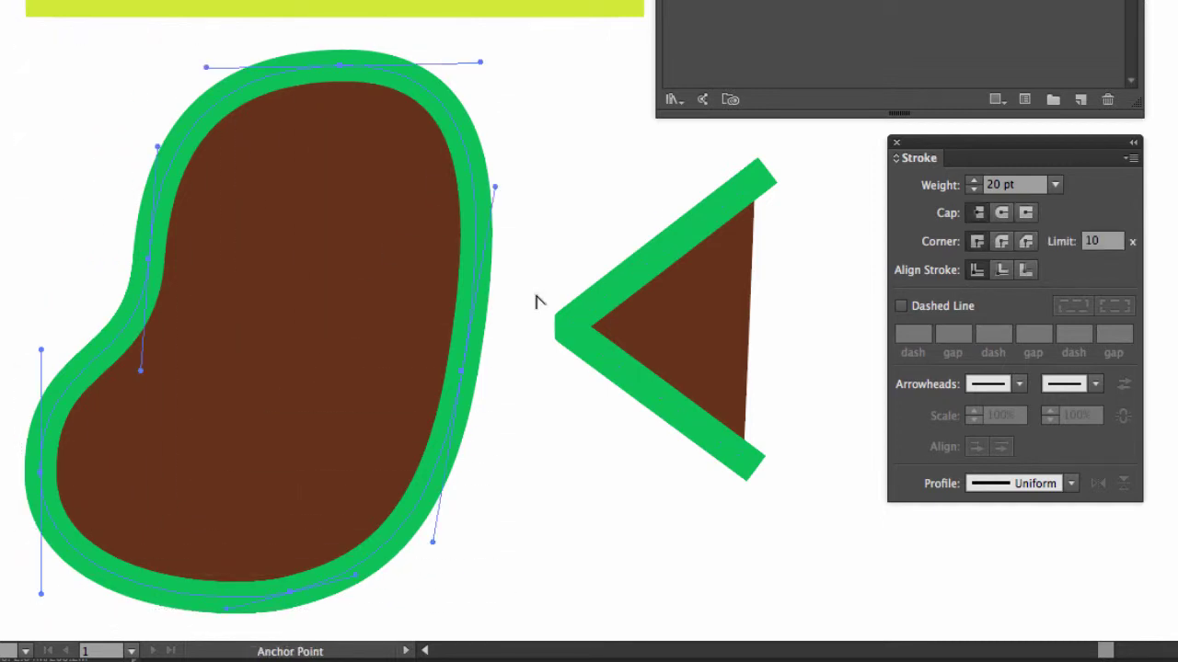
{"action": "left_click", "coordinate": [1002, 270]}
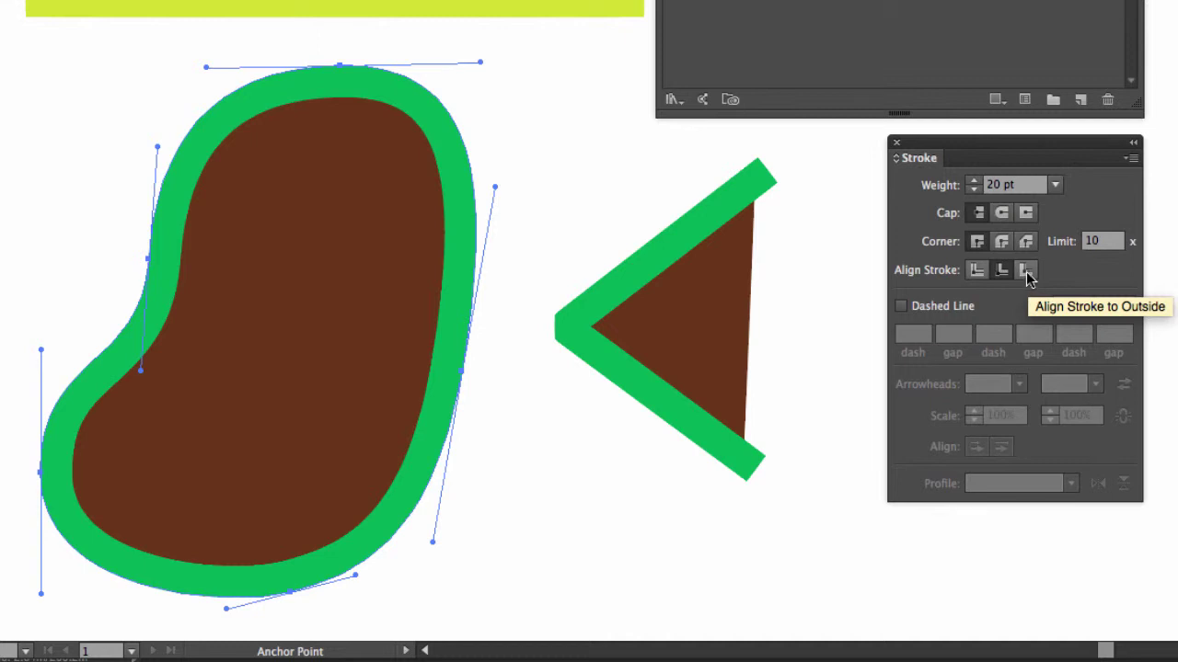
{"action": "left_click", "coordinate": [1026, 270]}
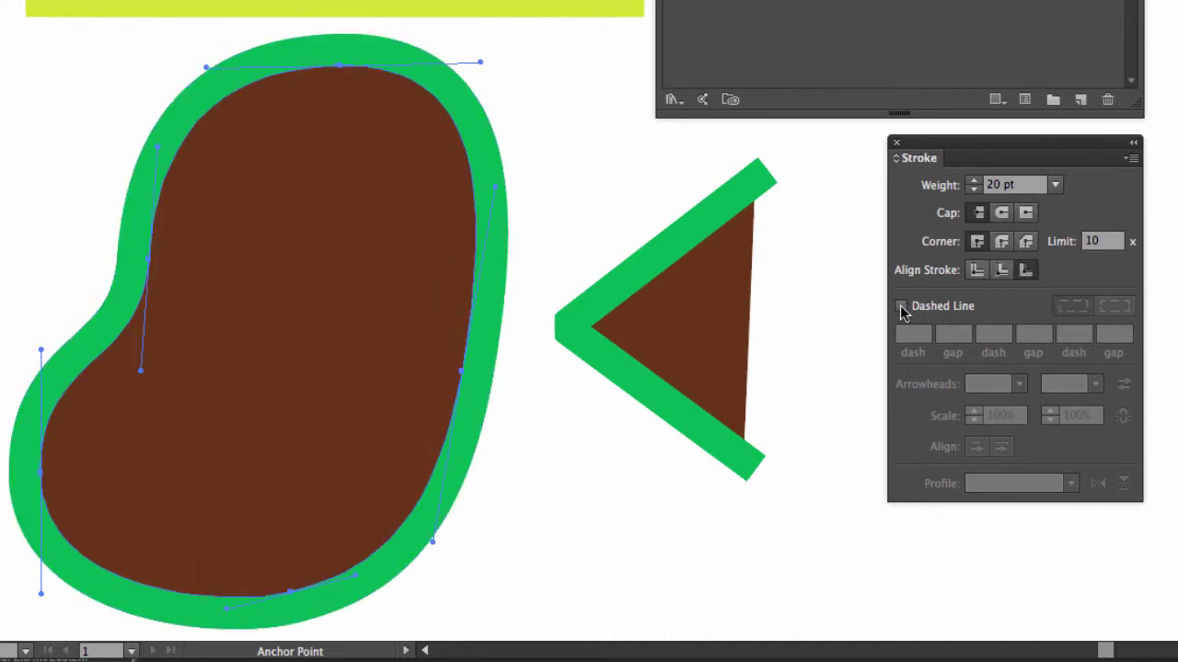
Make the kidney-shaped path's stroke a dashed line with a 24 pt dash
{"action": "left_click", "coordinate": [902, 307]}
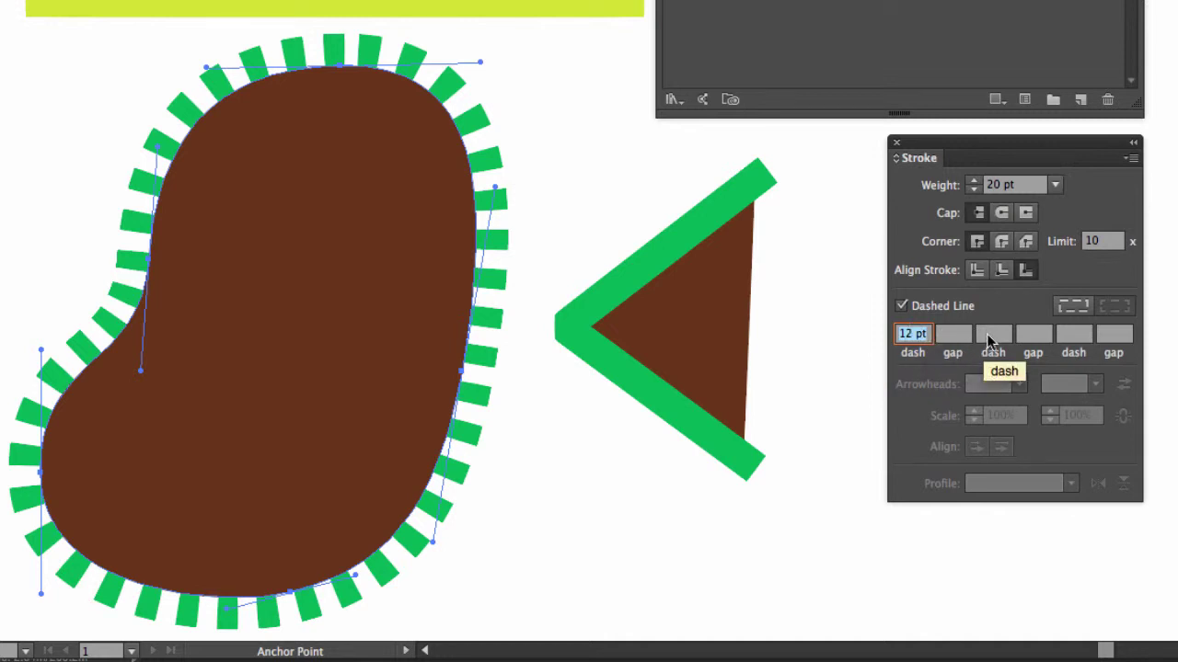
{"action": "double_click", "coordinate": [905, 333]}
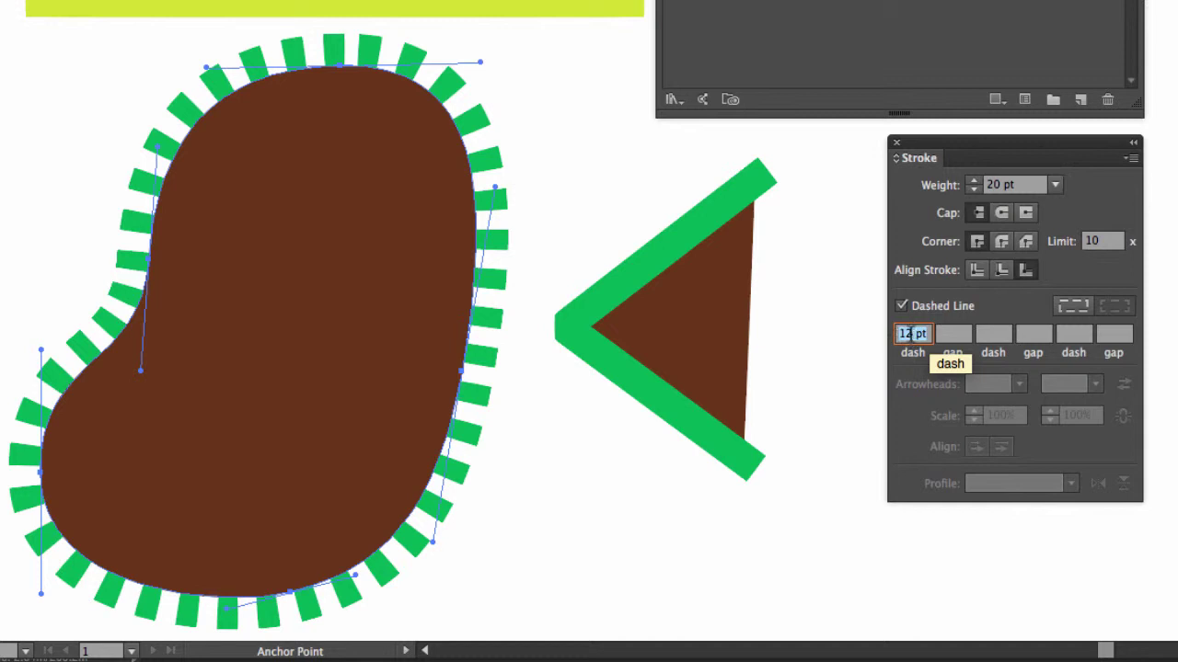
{"action": "type", "text": "24"}
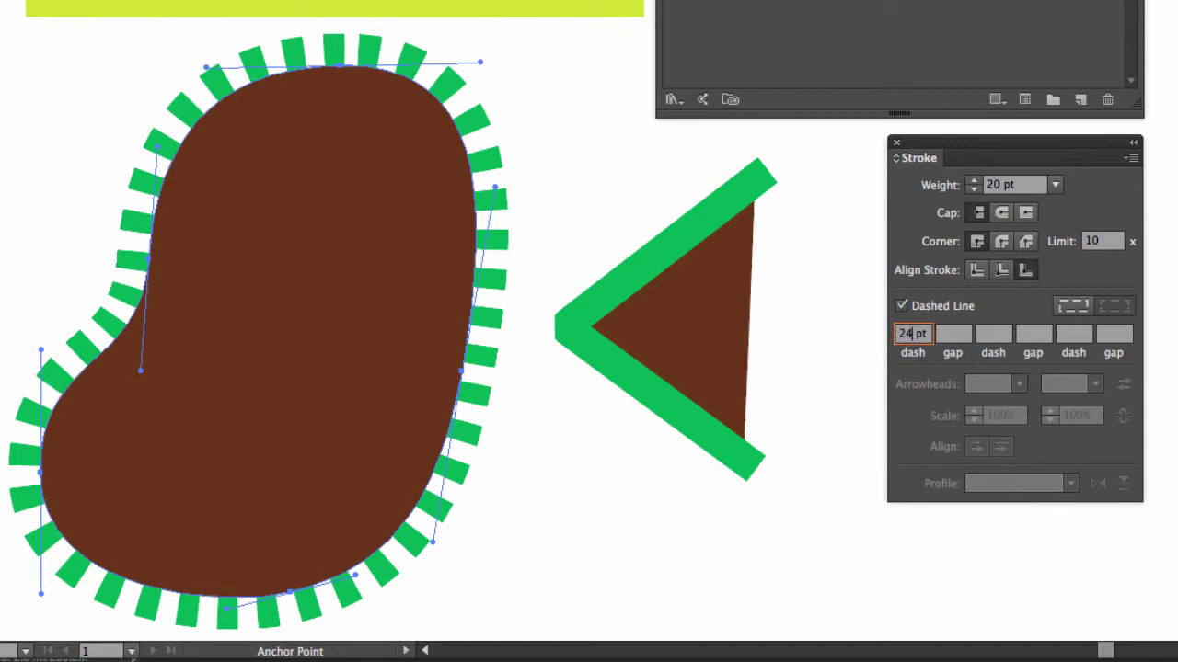
{"action": "key", "text": "Return"}
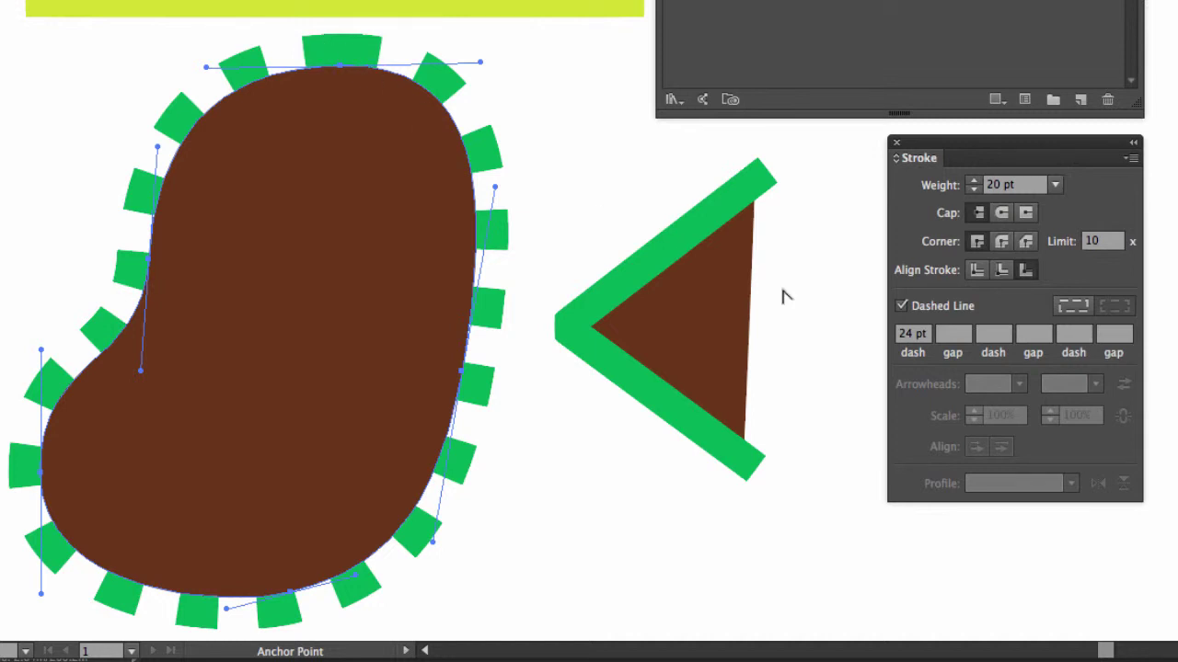
Try a 12 pt gap and a 36 pt second dash on the kidney-shaped path, and turn its dashed line off
{"action": "left_click", "coordinate": [954, 334]}
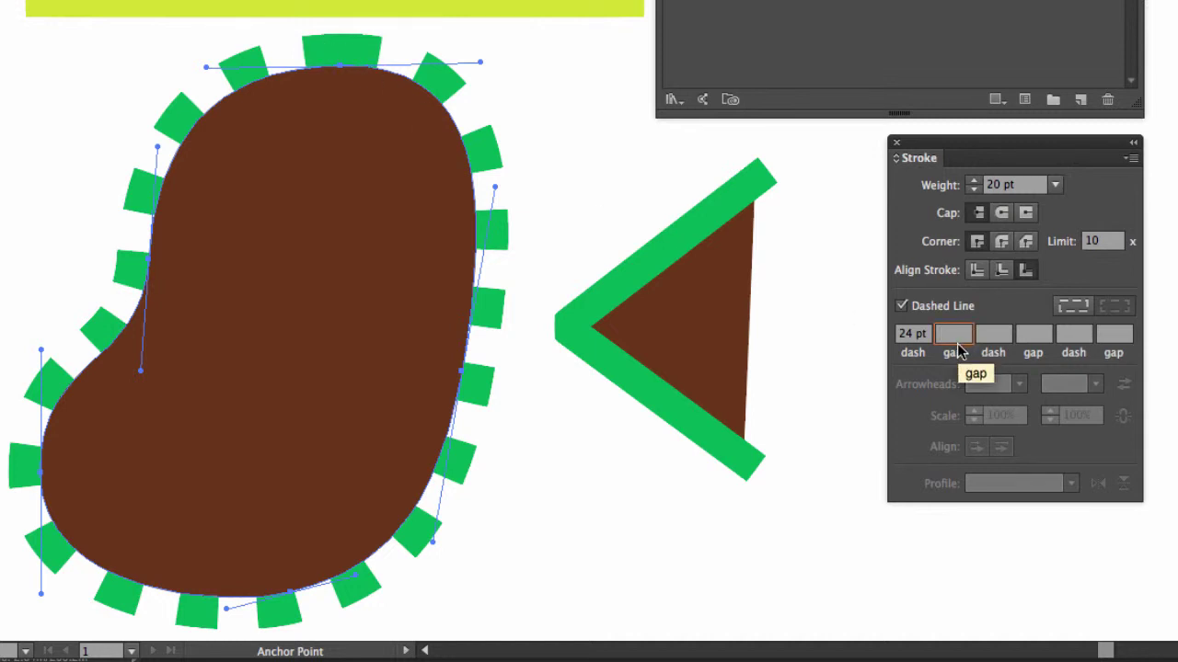
{"action": "type", "text": "12"}
{"action": "key", "text": "Return"}
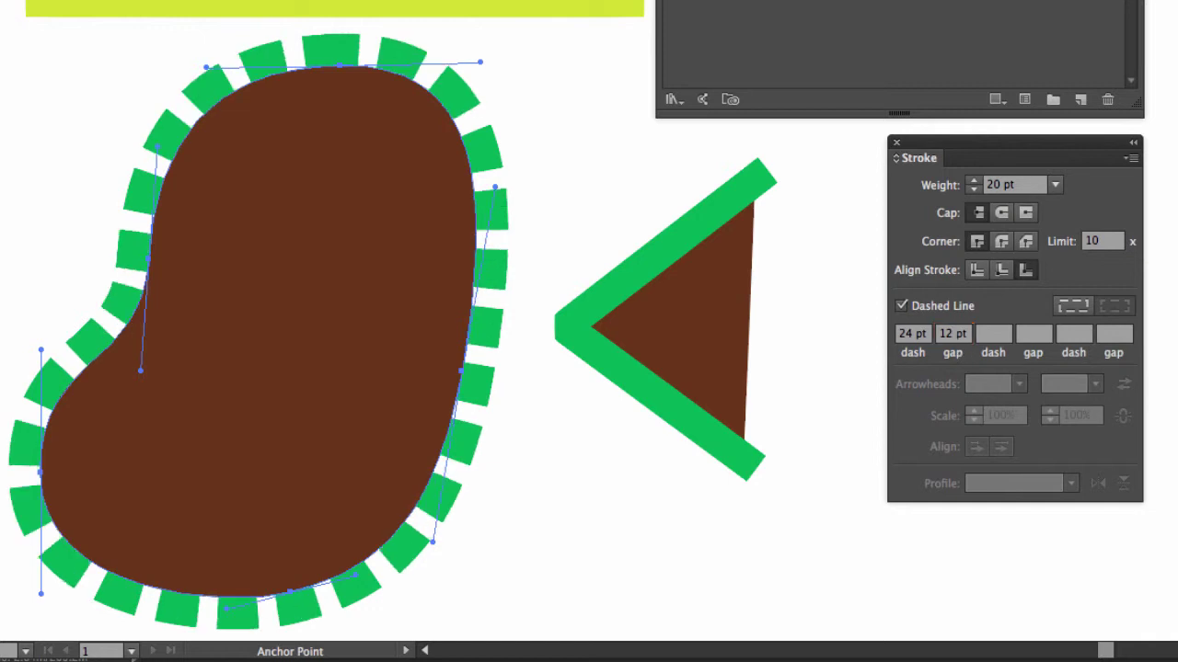
{"action": "left_click", "coordinate": [988, 337]}
{"action": "type", "text": "36"}
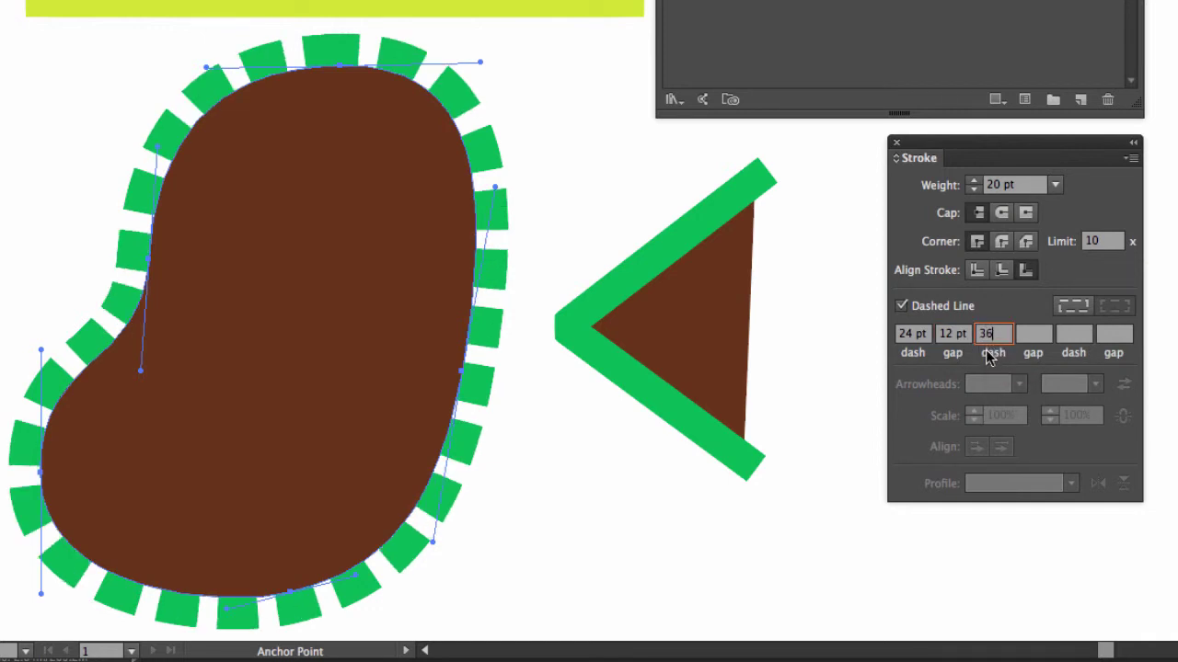
{"action": "key", "text": "Return"}
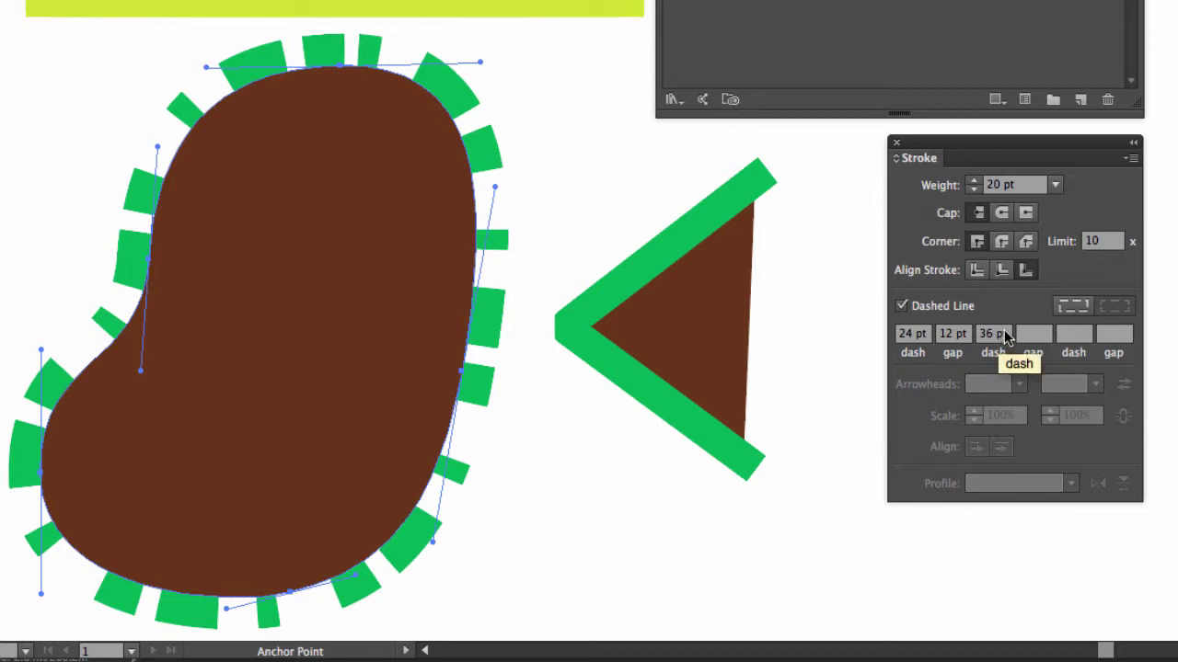
{"action": "left_click", "coordinate": [901, 306]}
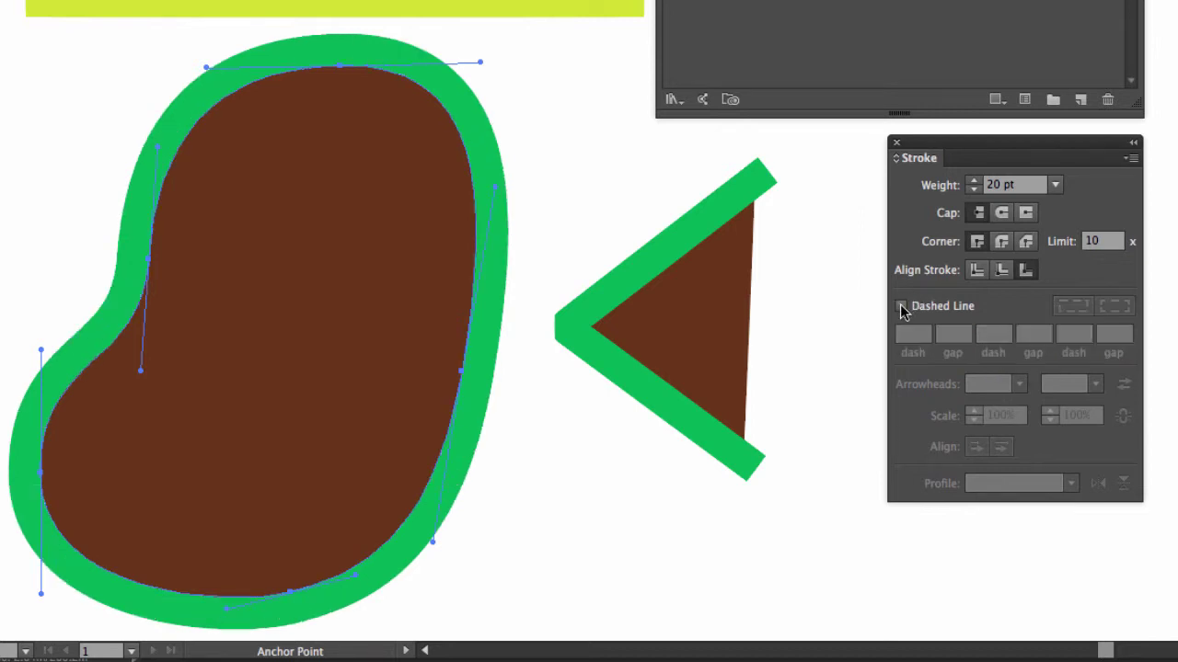
Give the V-shaped path the Arrow 1 arrowhead at its start, scaled to 38%
{"action": "key", "text": "a"}
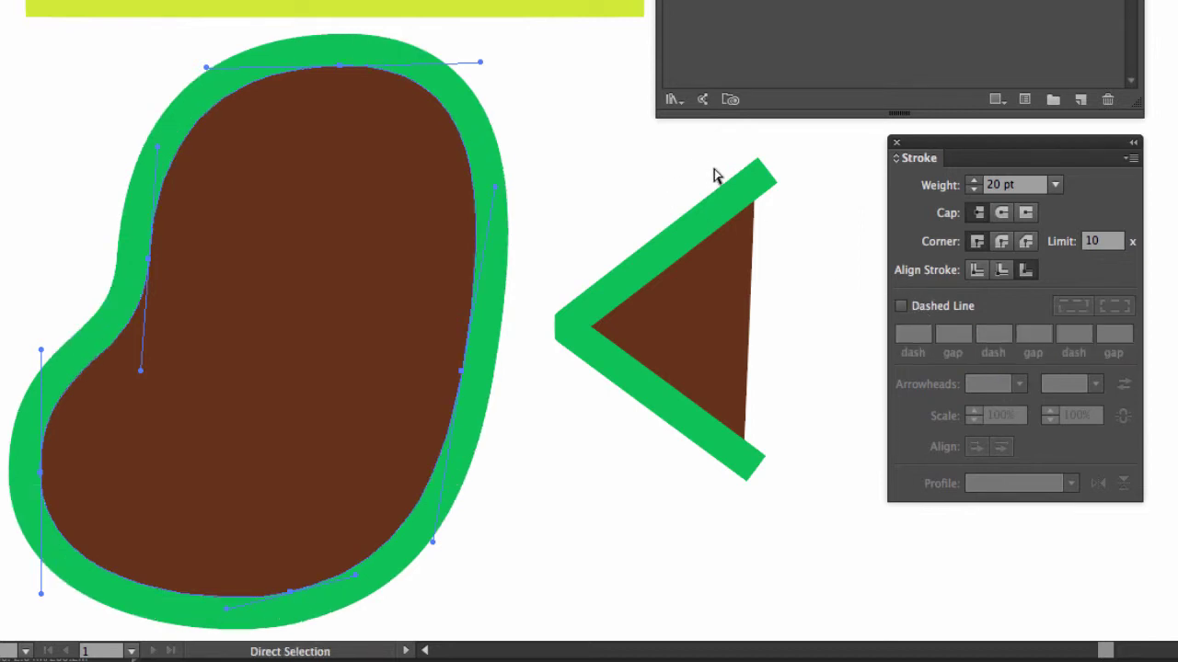
{"action": "left_click", "coordinate": [767, 194]}
{"action": "key", "text": "shift+c"}
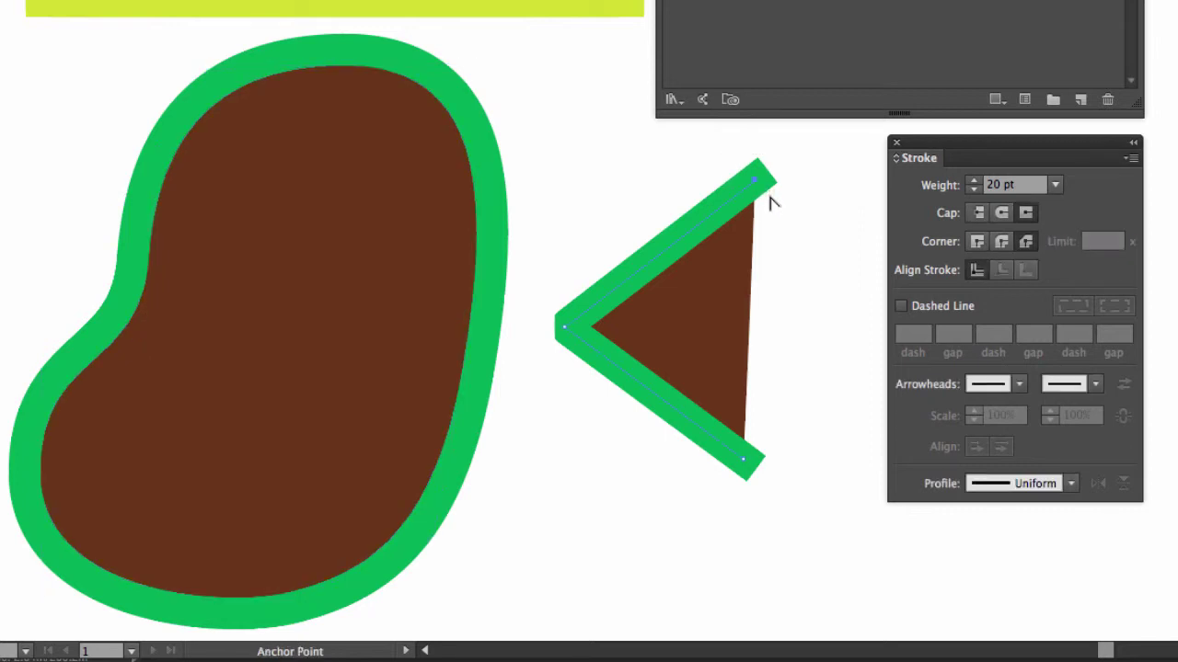
{"action": "left_click", "coordinate": [1018, 383]}
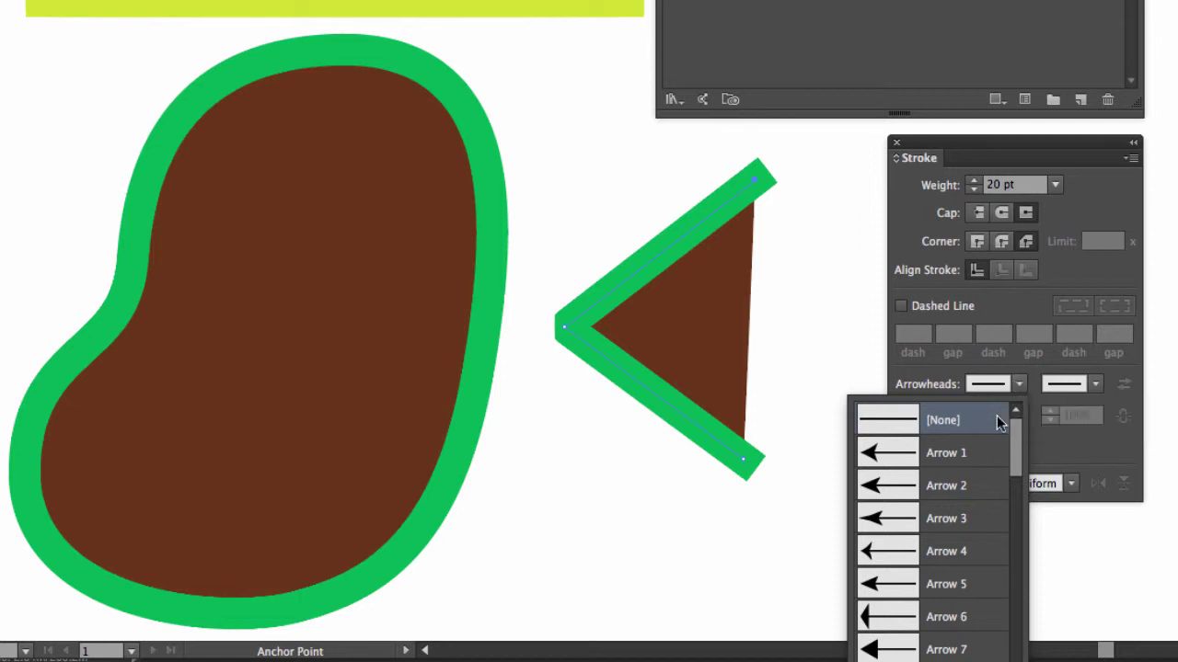
{"action": "left_click", "coordinate": [898, 454]}
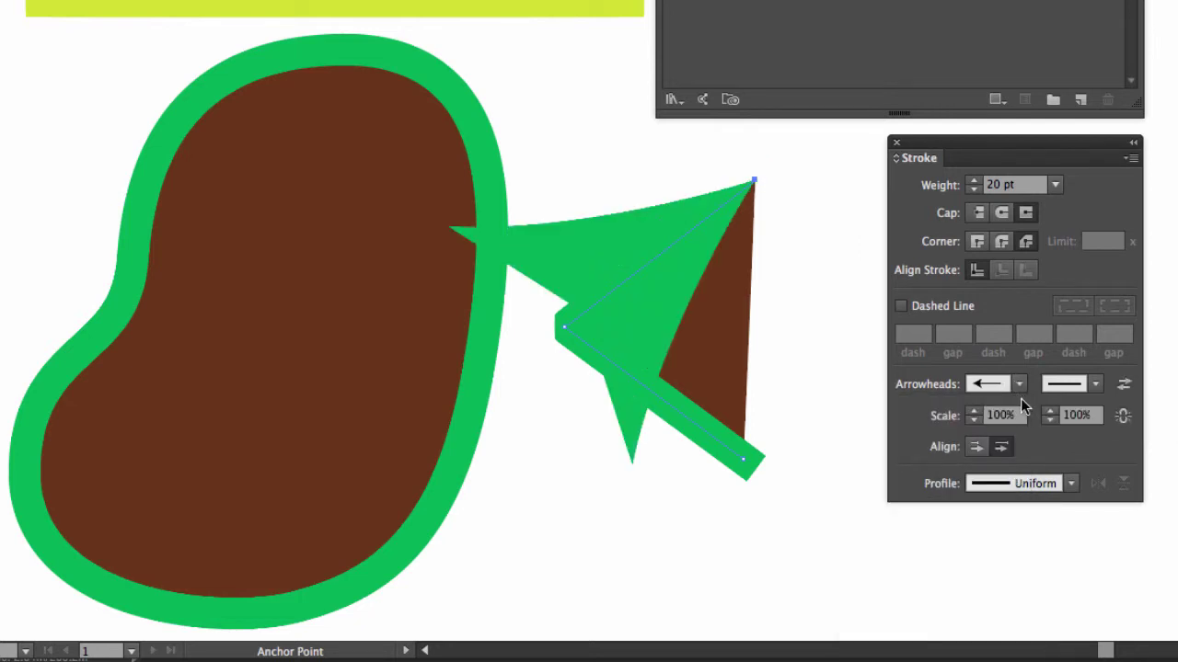
{"action": "left_click", "coordinate": [973, 419]}
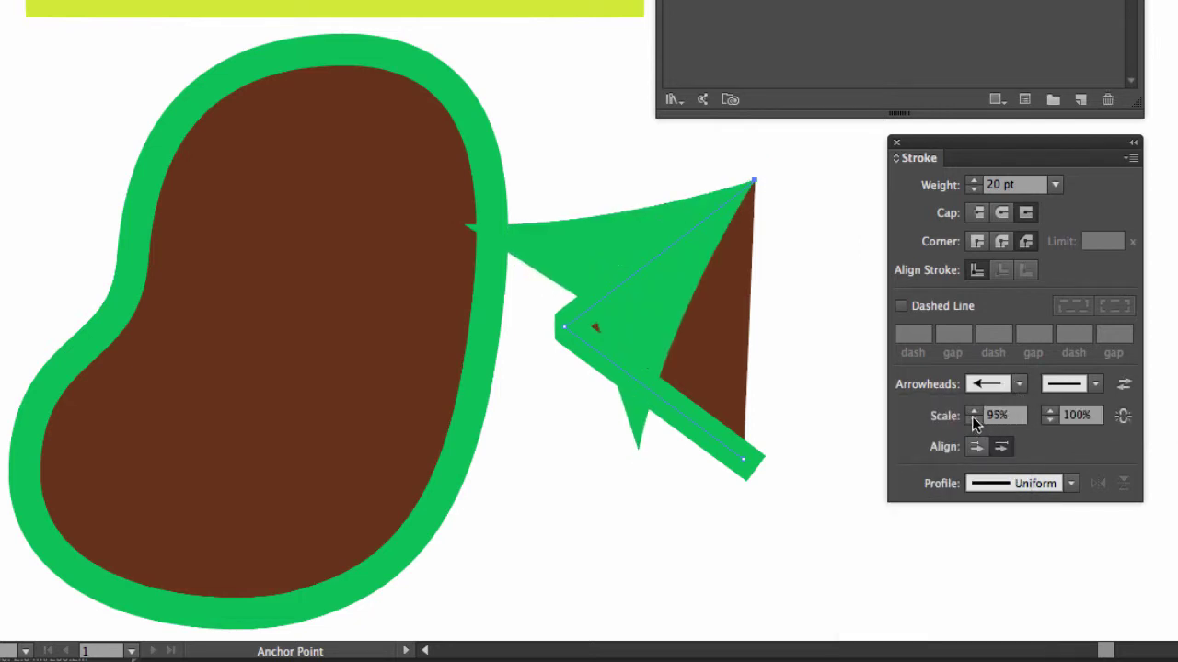
{"action": "left_click", "coordinate": [974, 418]}
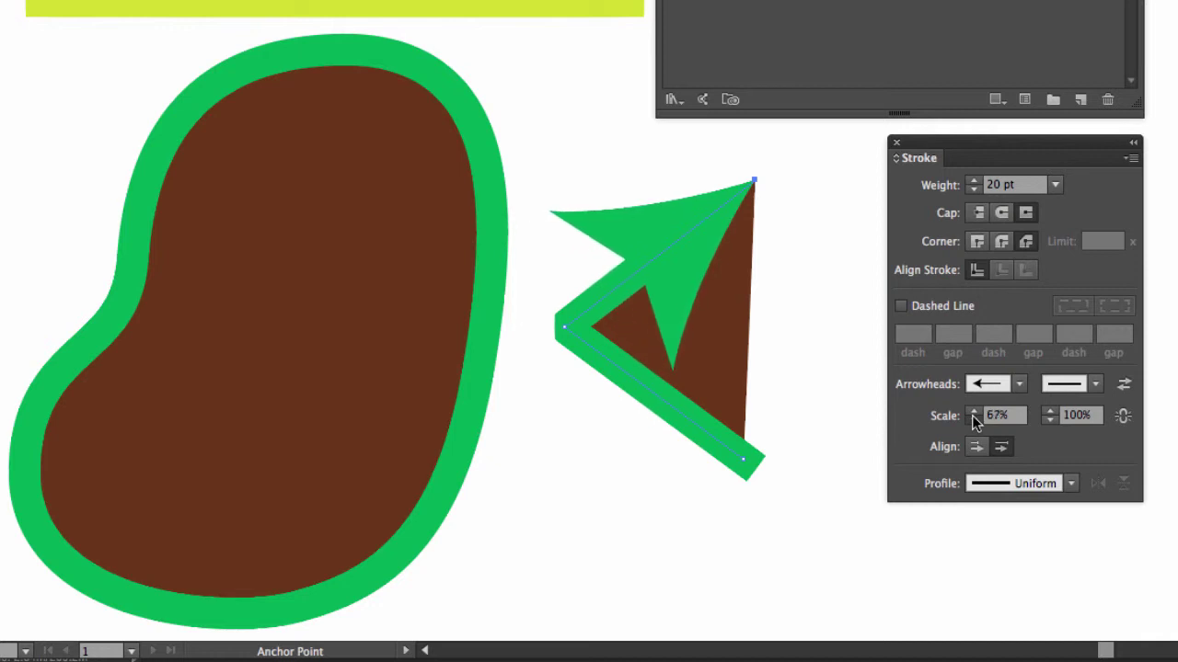
{"action": "left_click", "coordinate": [974, 419]}
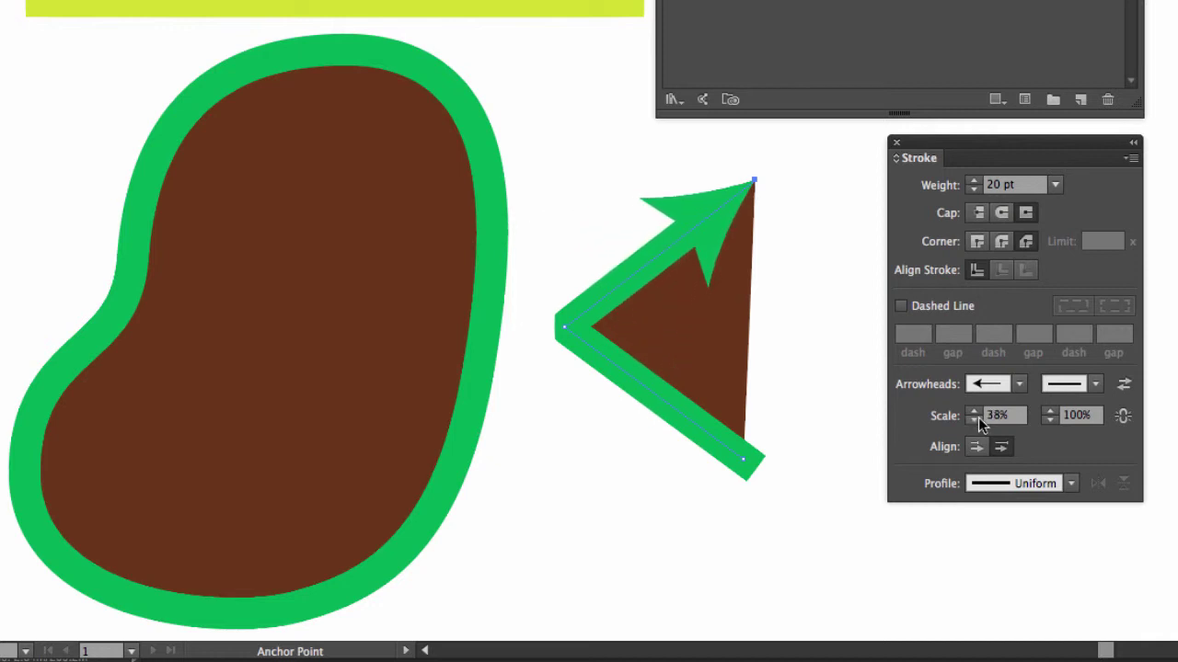
Add a feathered tail arrowhead to the end of the V-shaped path and scale it to 38%
{"action": "left_click", "coordinate": [1095, 383]}
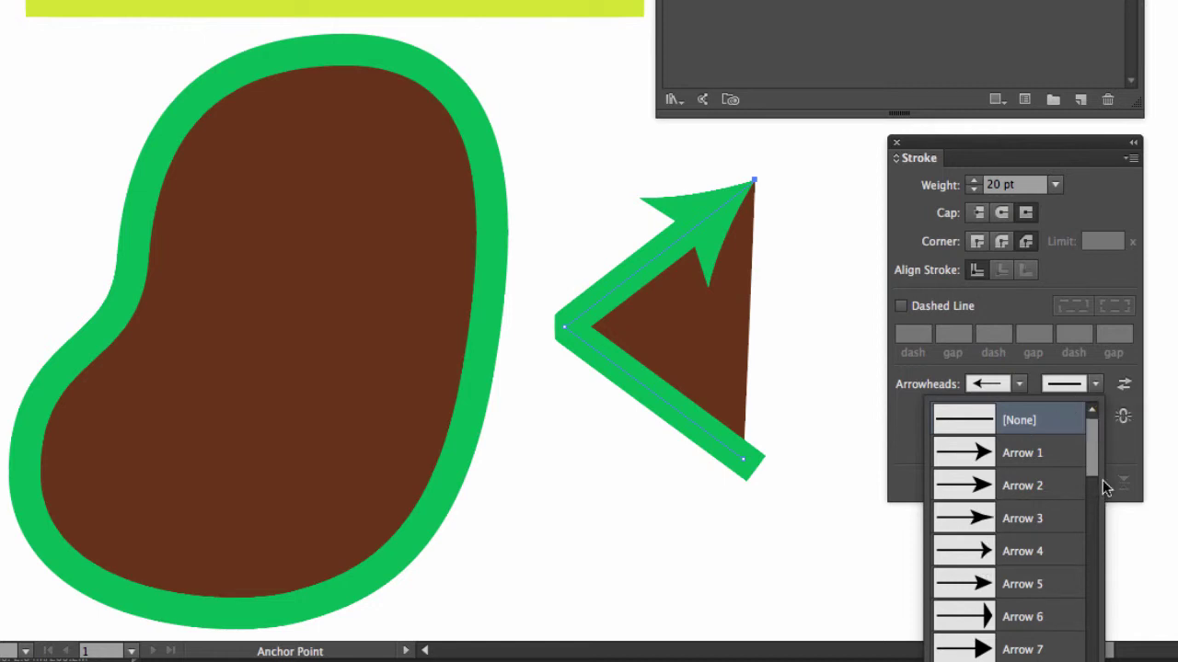
{"action": "left_click_drag", "start_coordinate": [1090, 442], "coordinate": [1086, 561]}
{"action": "left_click", "coordinate": [978, 465]}
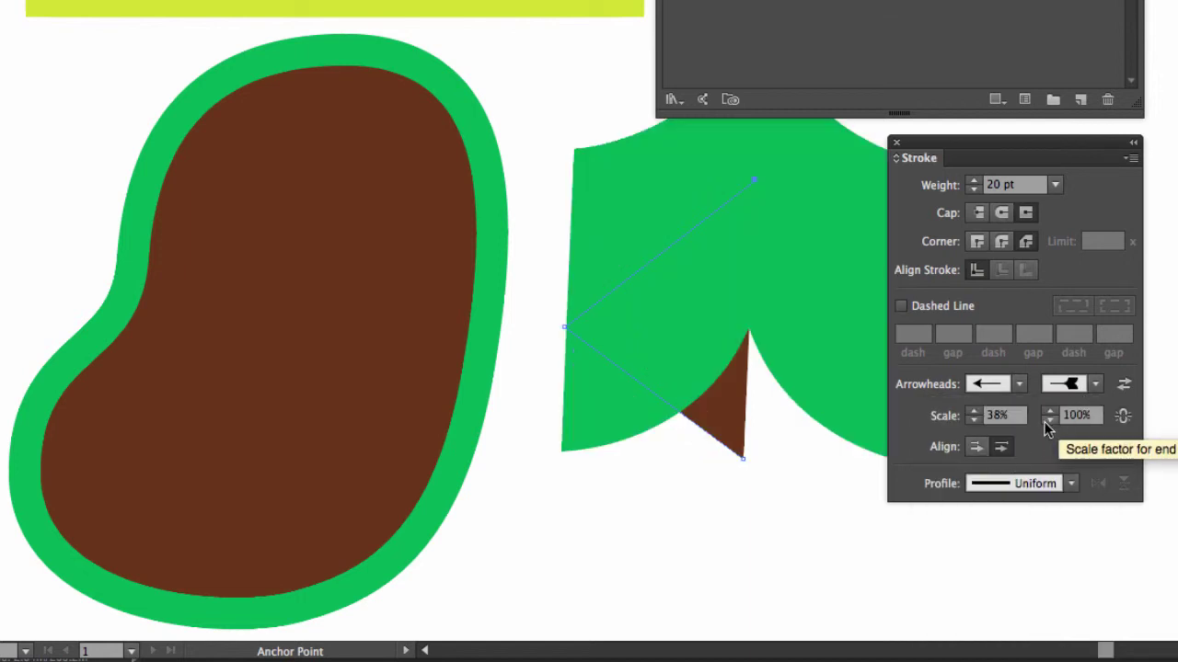
{"action": "double_click", "coordinate": [1082, 420]}
{"action": "type", "text": "38"}
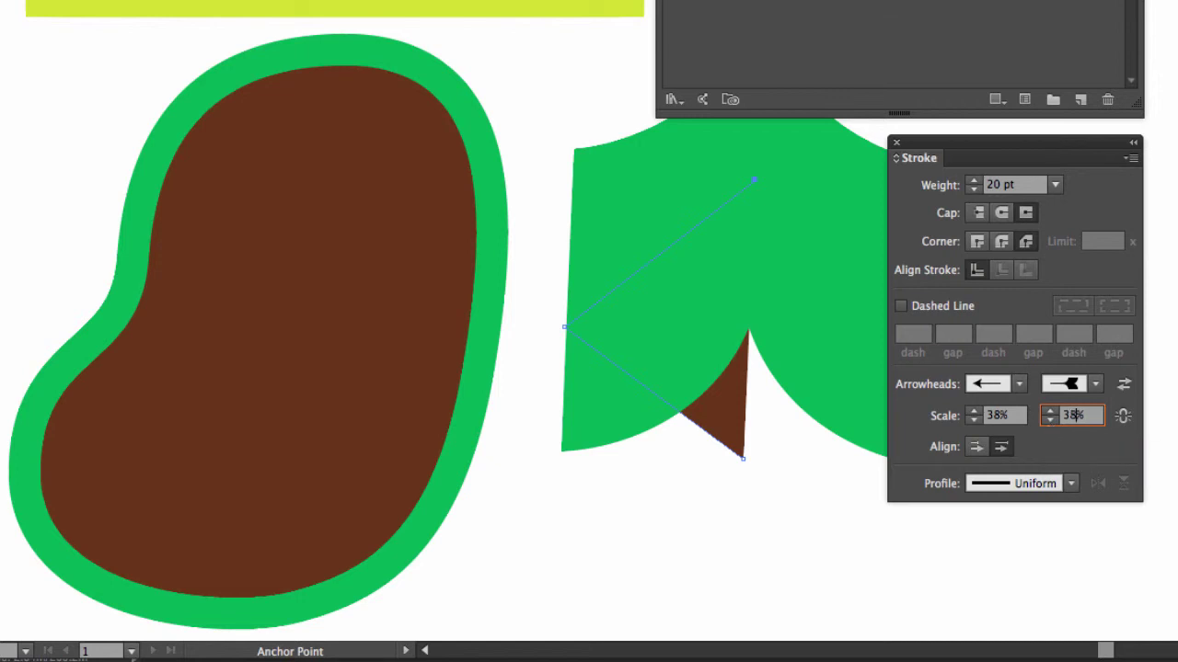
{"action": "key", "text": "Return"}
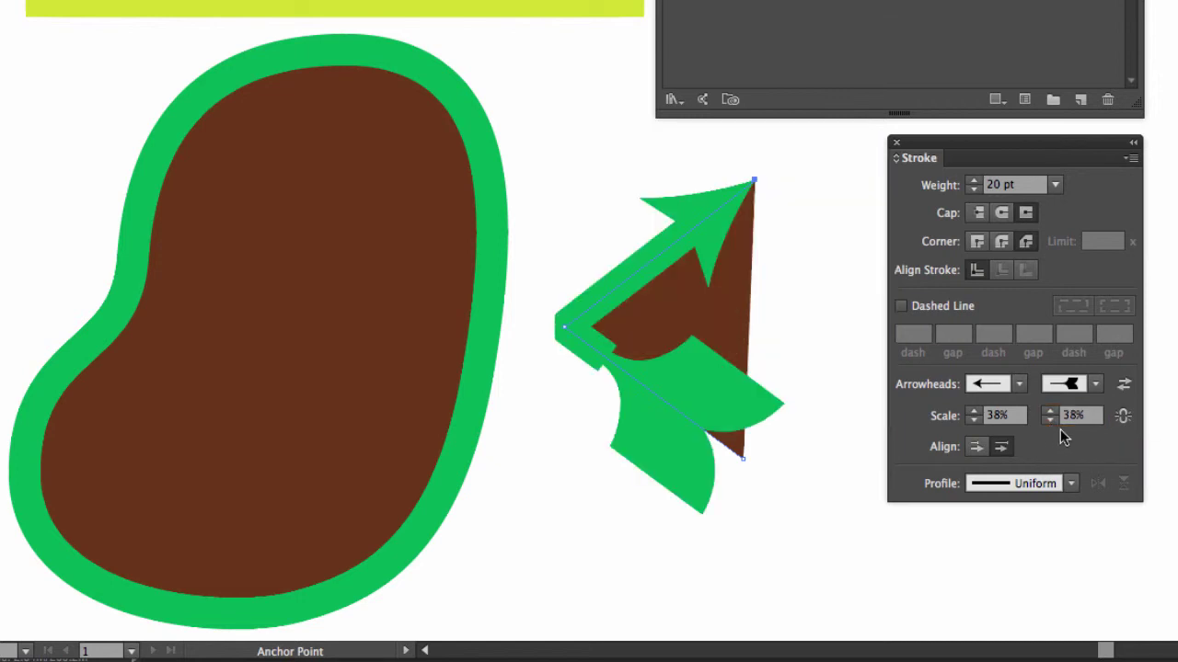
Try extending the arrowheads beyond the V-shaped path's ends, and return their tips to the path ends
{"action": "left_click", "coordinate": [978, 448]}
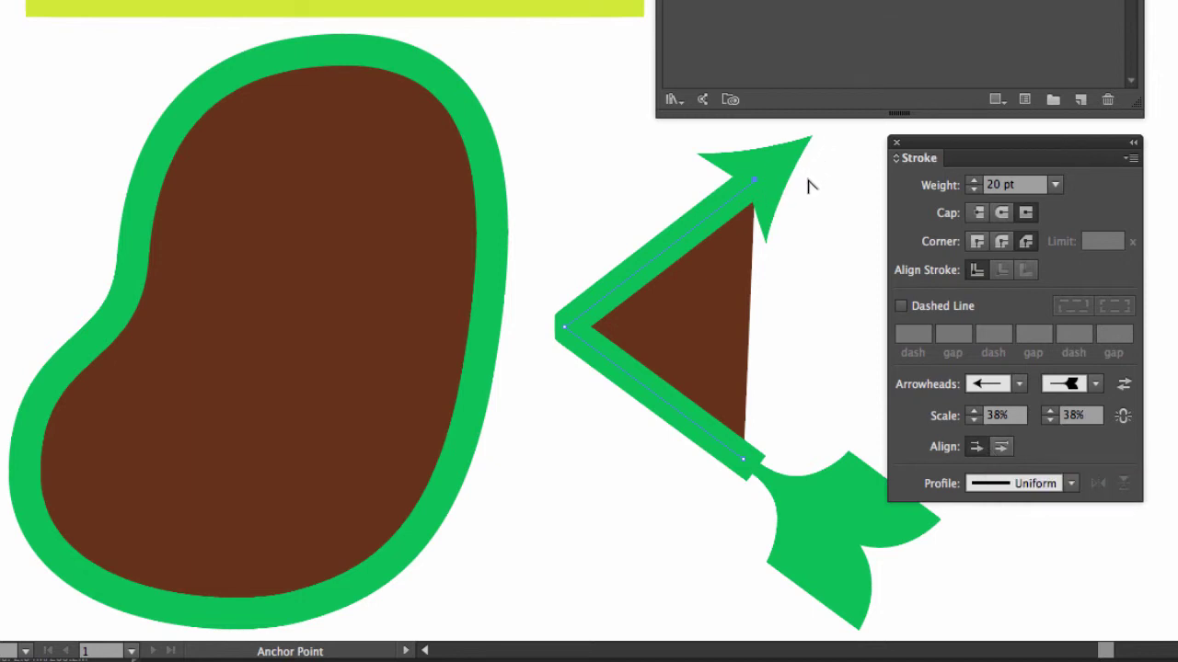
{"action": "left_click", "coordinate": [1001, 447]}
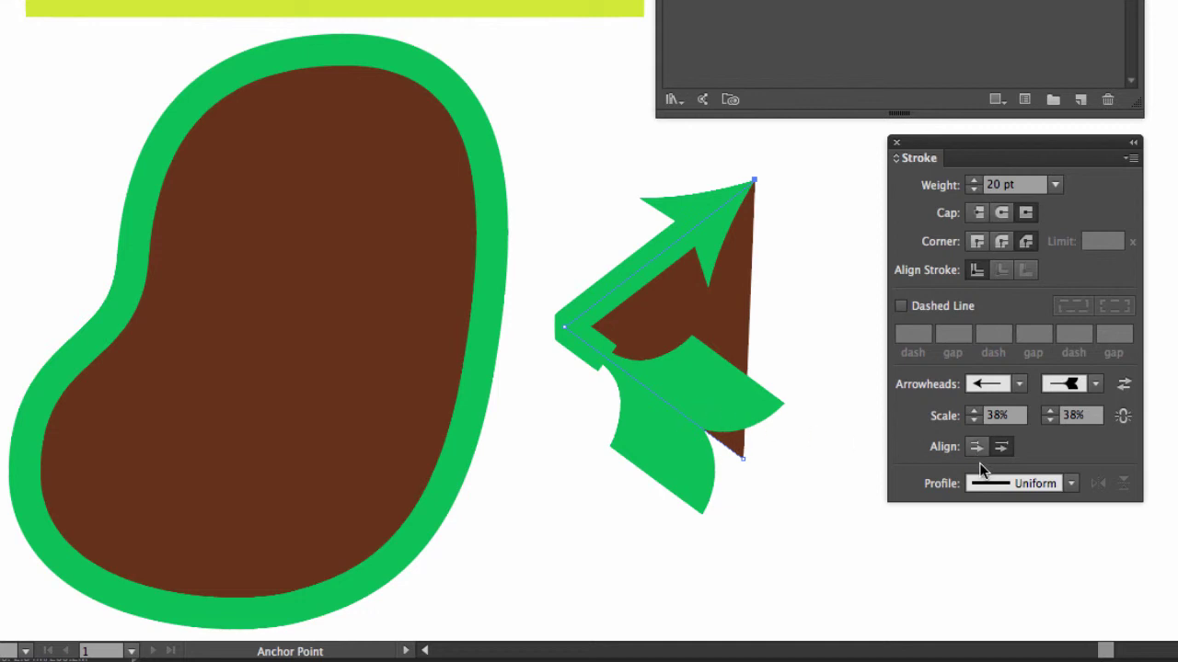
Change the V-shaped path's stroke width profile, trying the double-bulge profile and settling on the flat-bottomed half-oval one
{"action": "left_click", "coordinate": [1071, 484]}
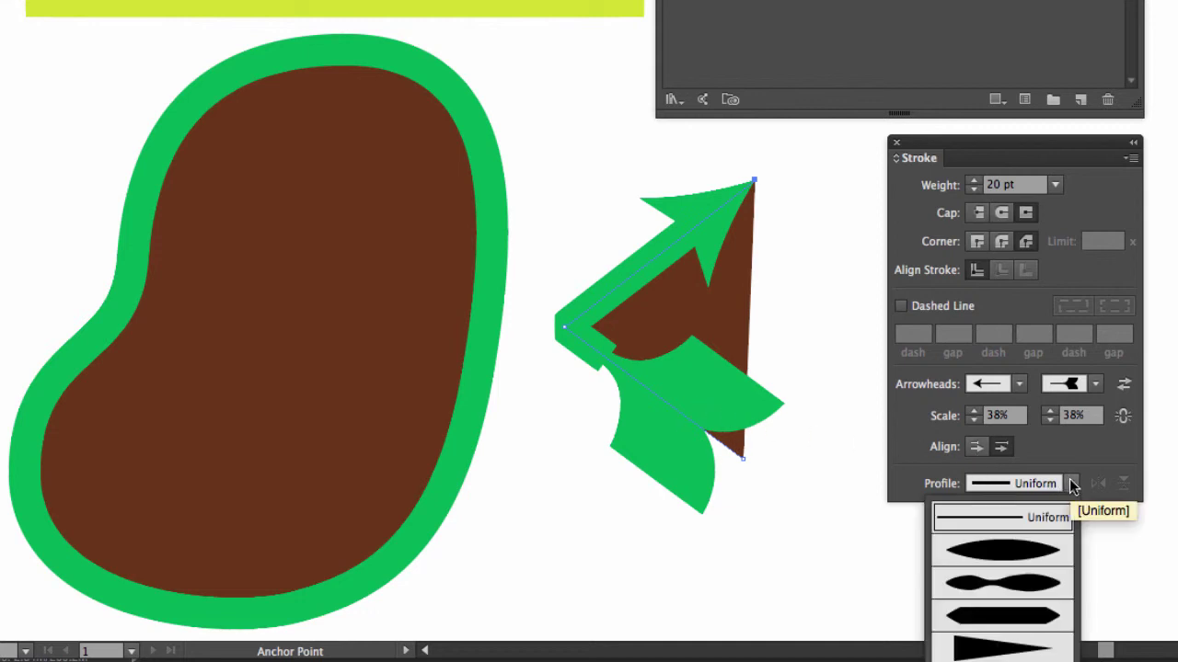
{"action": "left_click", "coordinate": [1031, 585]}
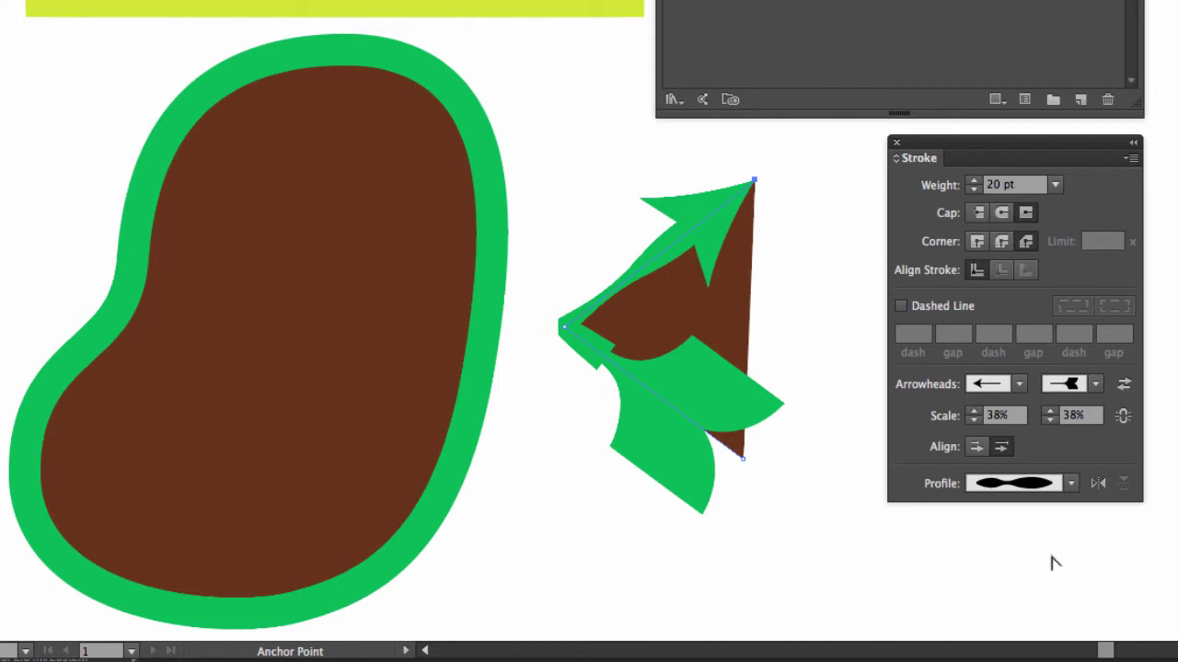
{"action": "left_click", "coordinate": [1071, 485]}
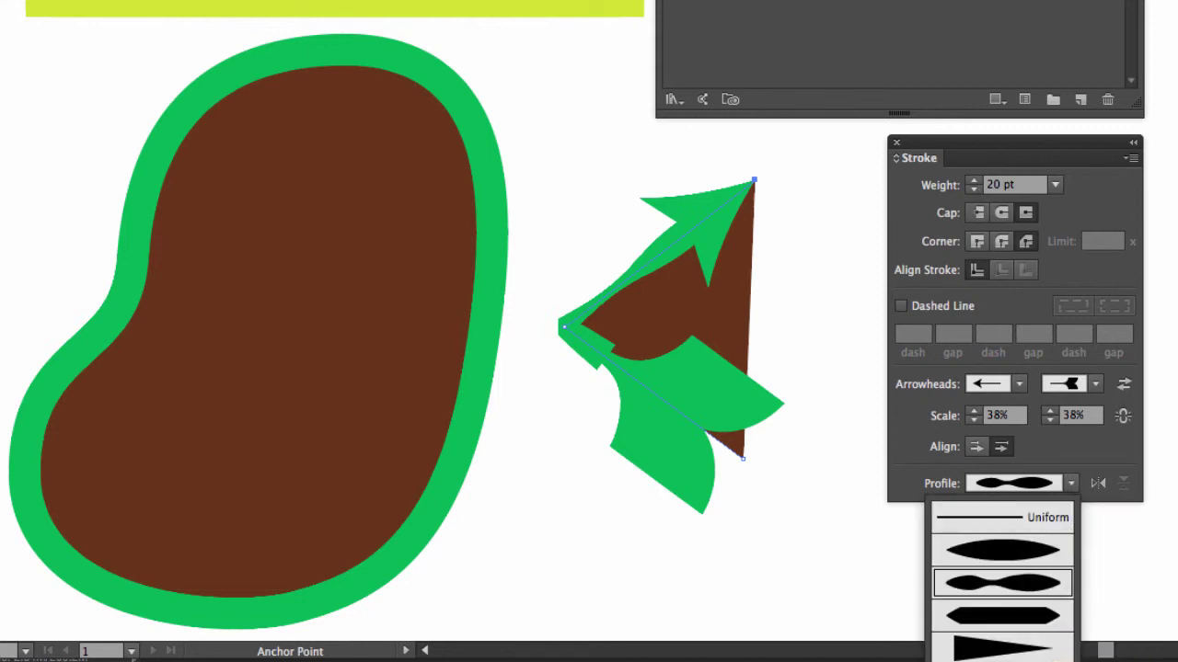
{"action": "left_click", "coordinate": [1003, 659]}
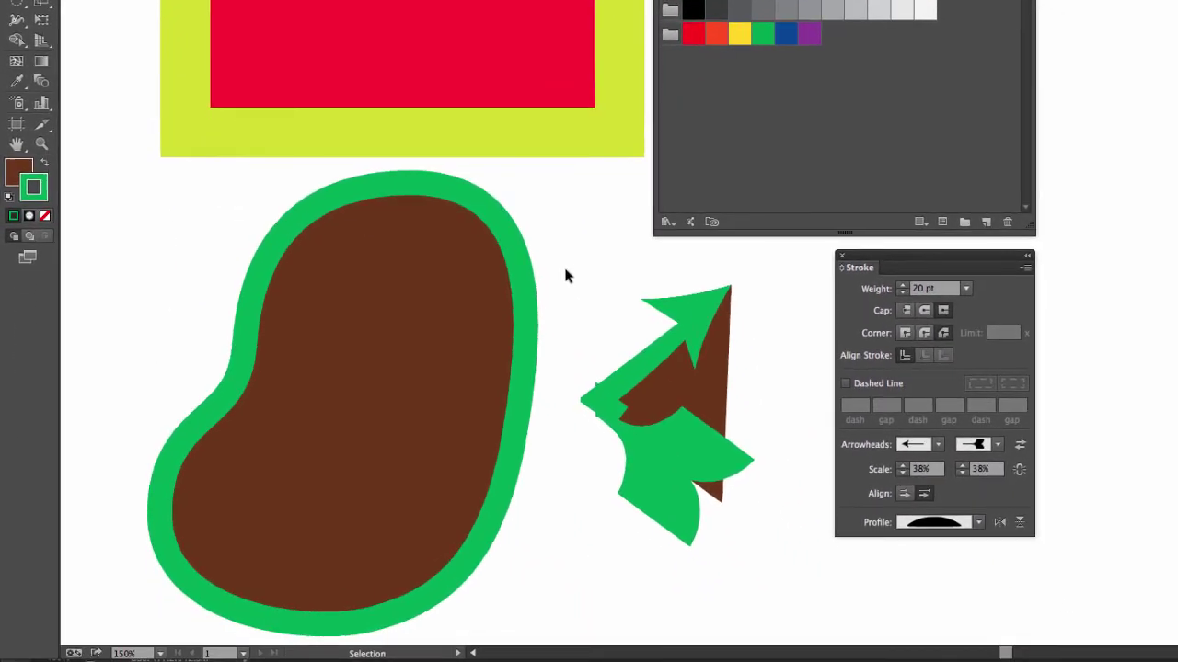
Delete the V-shaped path and move the red rectangle with the yellow-green stroke down so it sits behind the brown kidney-shaped object
{"action": "left_click_drag", "start_coordinate": [565, 274], "coordinate": [744, 501]}
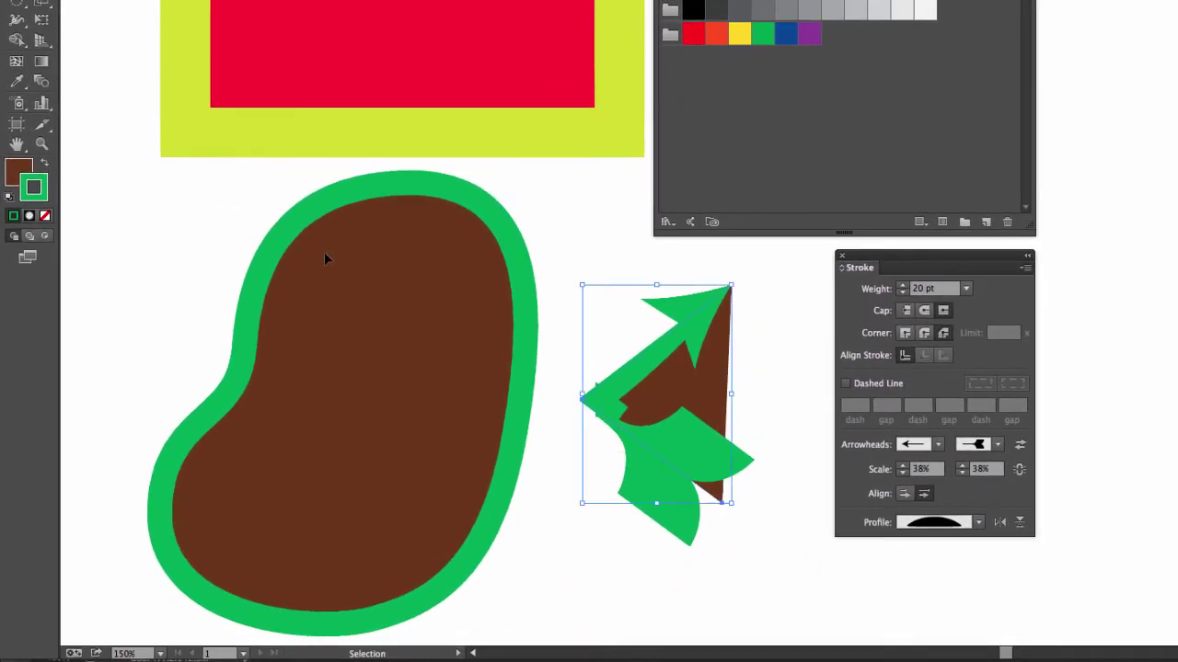
{"action": "key", "text": "Delete"}
{"action": "mouse_move", "coordinate": [139, 194]}
{"action": "left_mouse_down"}
{"action": "mouse_move", "coordinate": [208, 106]}
{"action": "mouse_move", "coordinate": [377, 74]}
{"action": "left_mouse_up"}
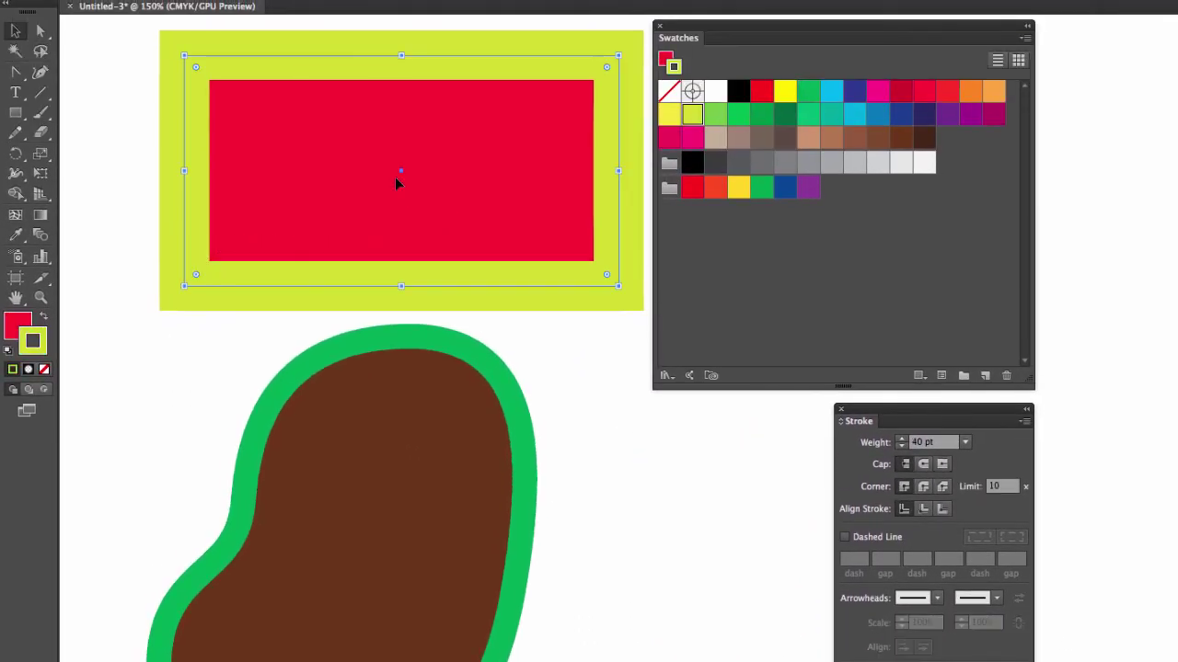
{"action": "mouse_move", "coordinate": [396, 184]}
{"action": "left_mouse_down"}
{"action": "mouse_move", "coordinate": [417, 362]}
{"action": "mouse_move", "coordinate": [394, 510]}
{"action": "left_mouse_up"}
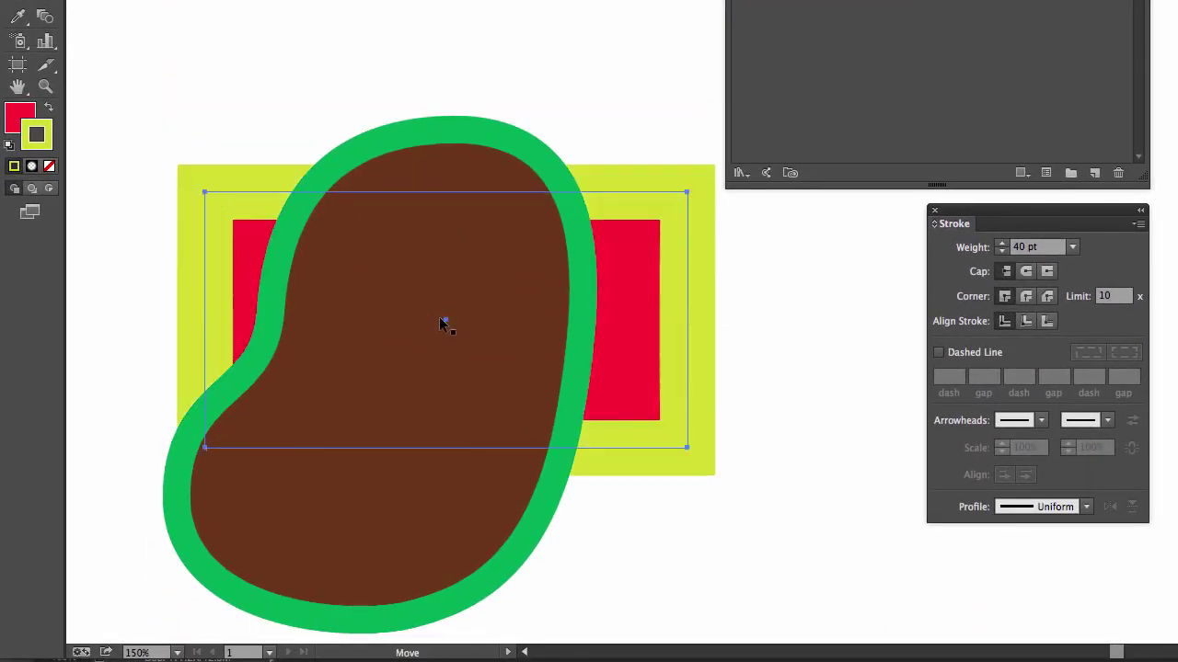
{"action": "left_click_drag", "start_coordinate": [439, 317], "coordinate": [439, 318]}
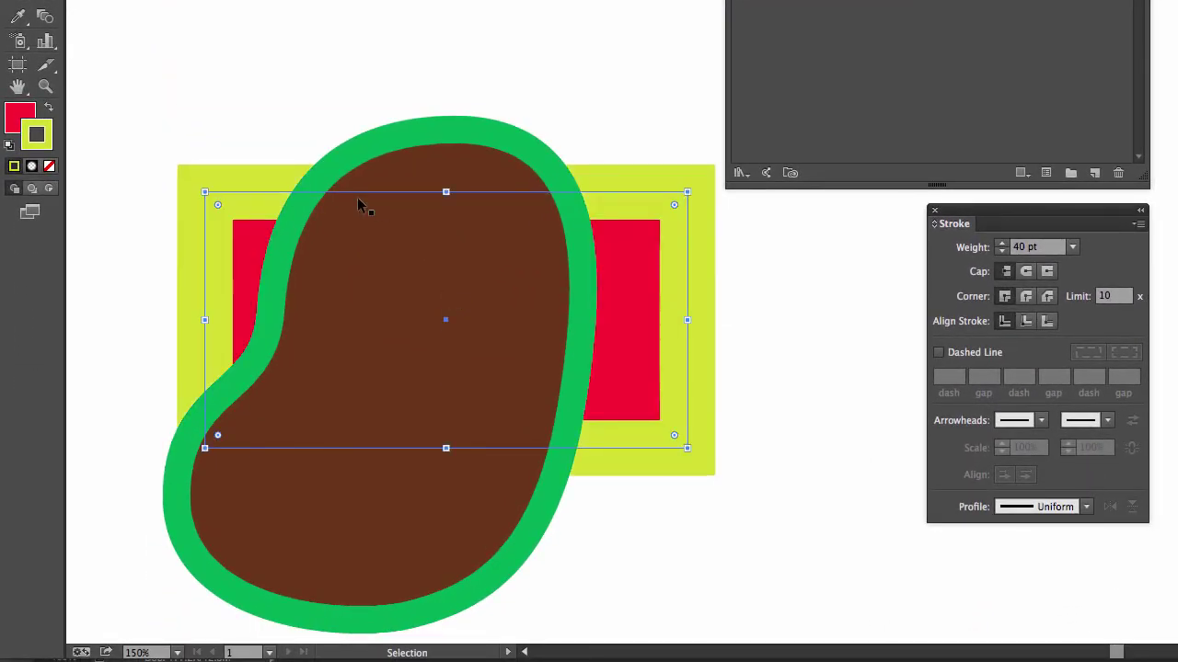
Set the brown kidney-shaped object's fill to None, keeping its green stroke, and deselect it
{"action": "left_click", "coordinate": [437, 81]}
{"action": "left_click", "coordinate": [441, 140]}
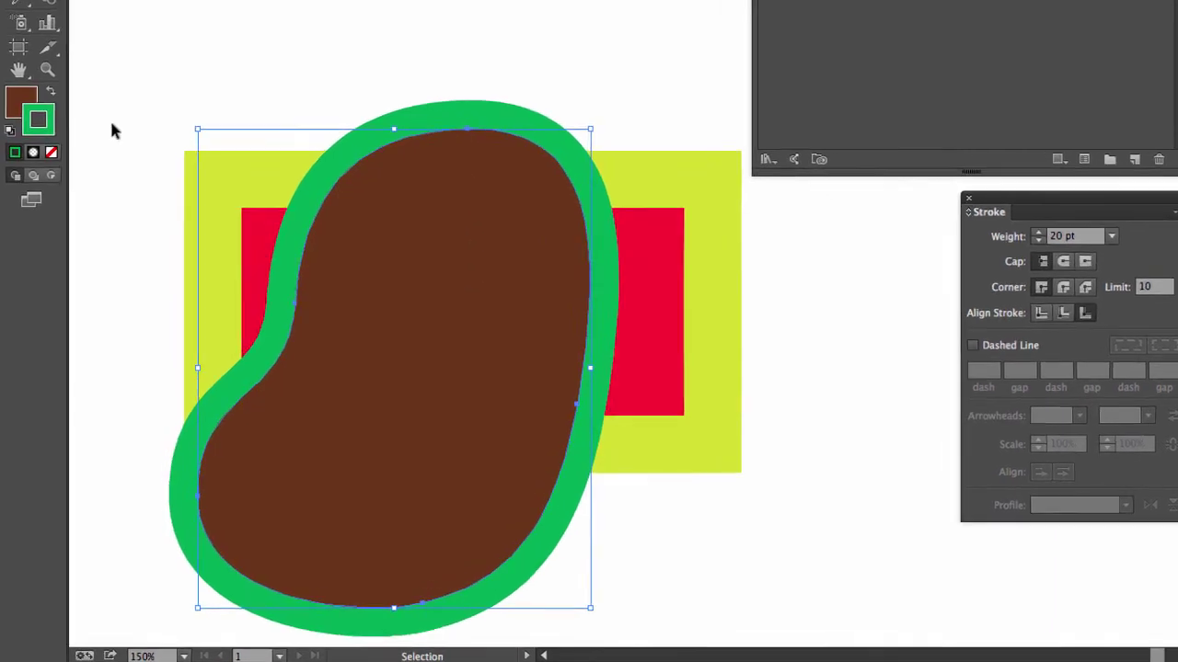
{"action": "key", "text": "x"}
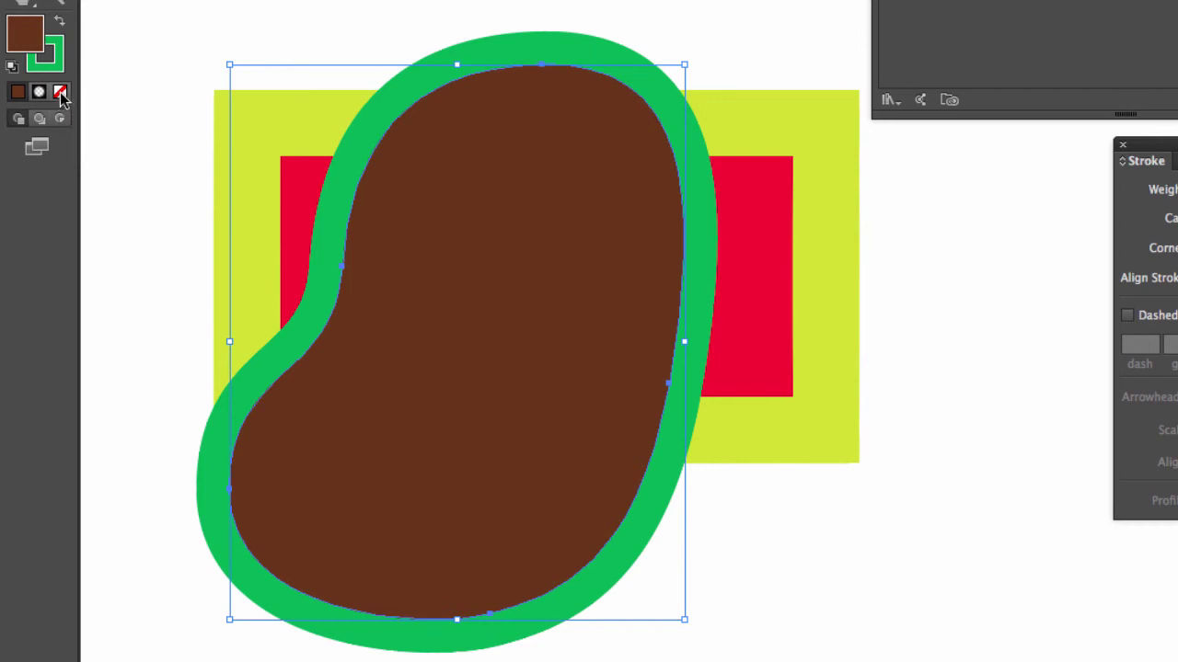
{"action": "left_click", "coordinate": [60, 93]}
{"action": "left_click", "coordinate": [166, 65]}
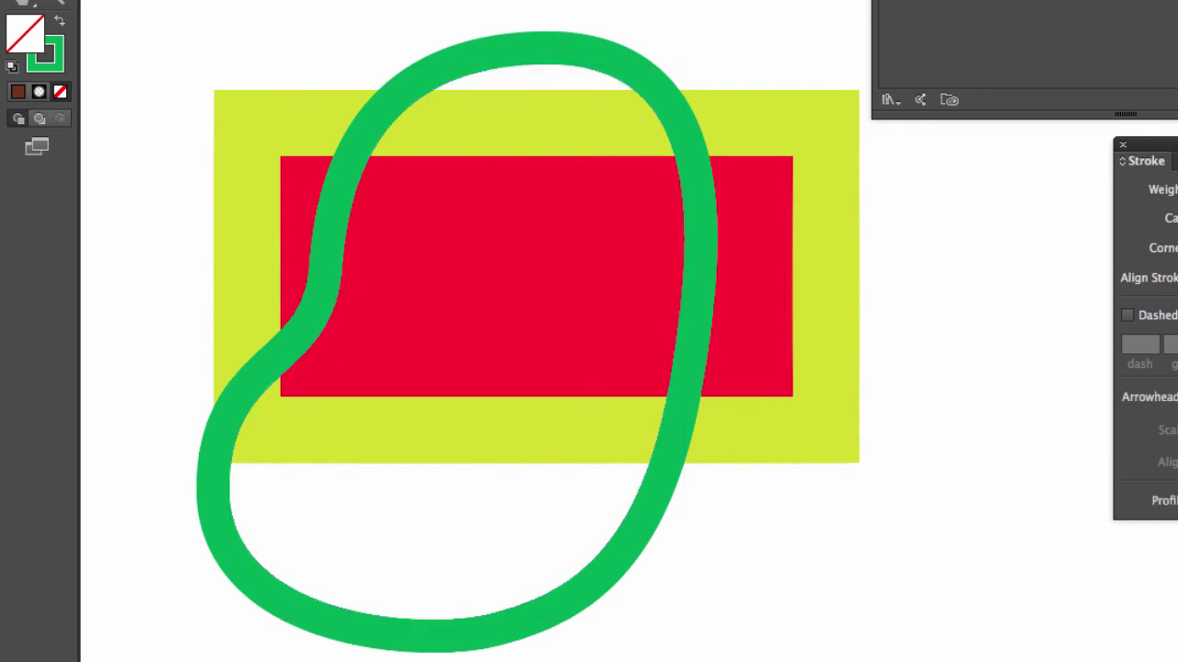